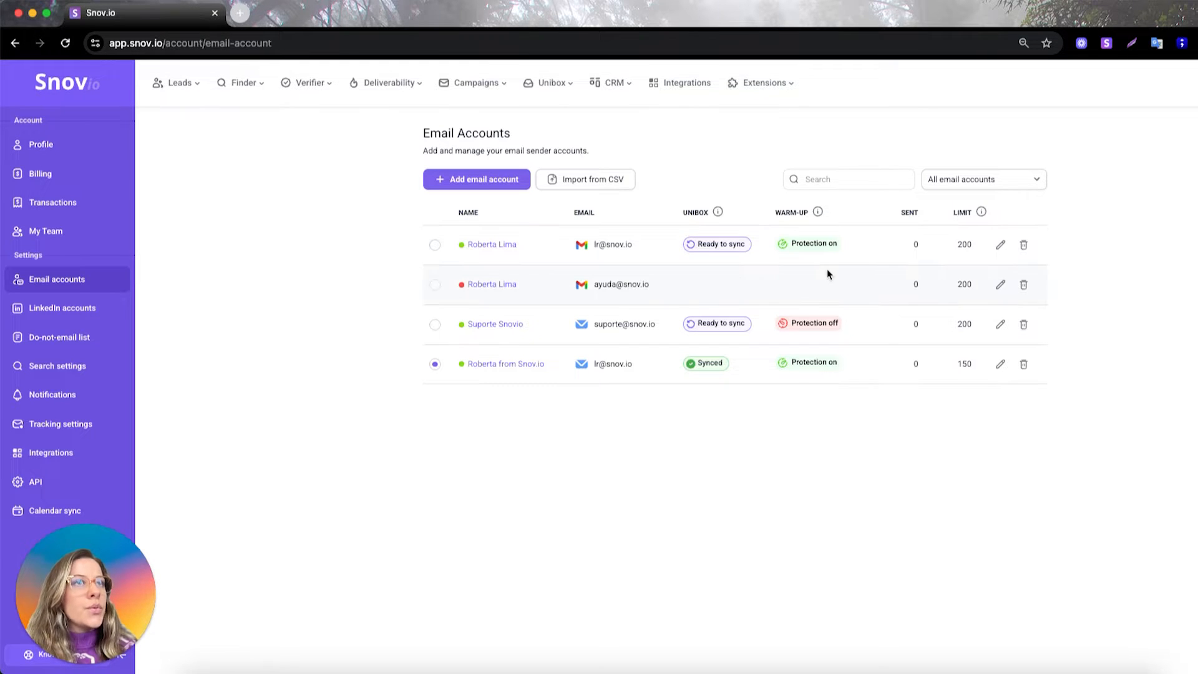
- Open the Email accounts settings page from the account menu
left_click(1175, 82)
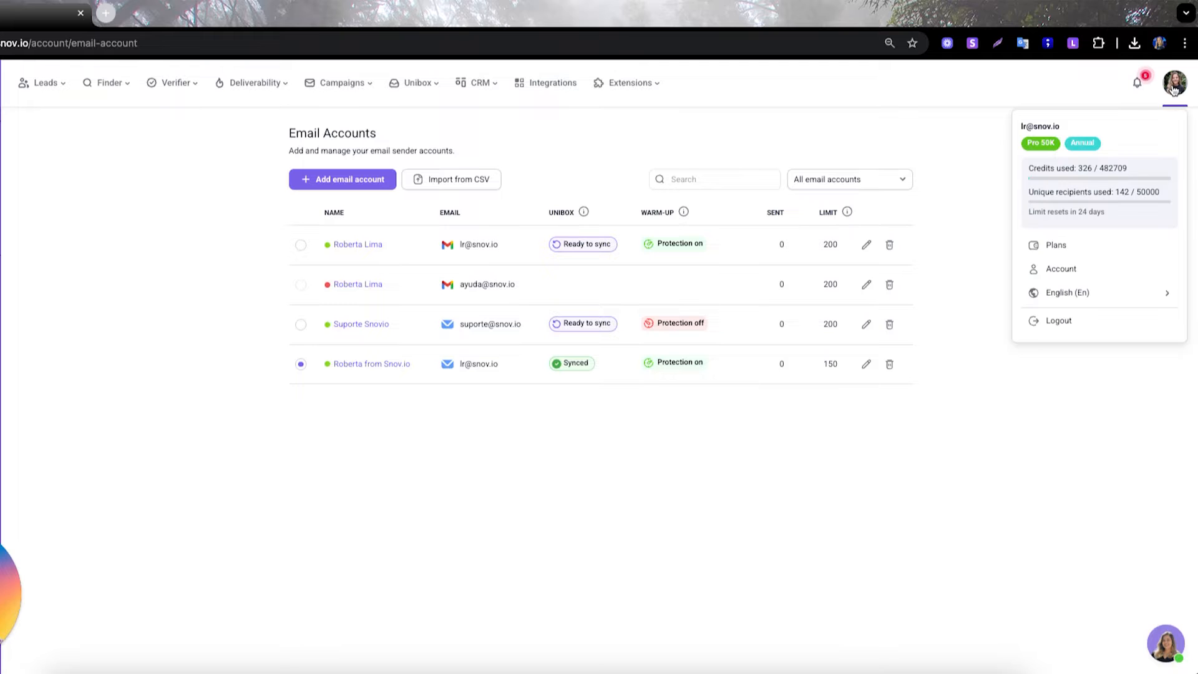
left_click(1063, 268)
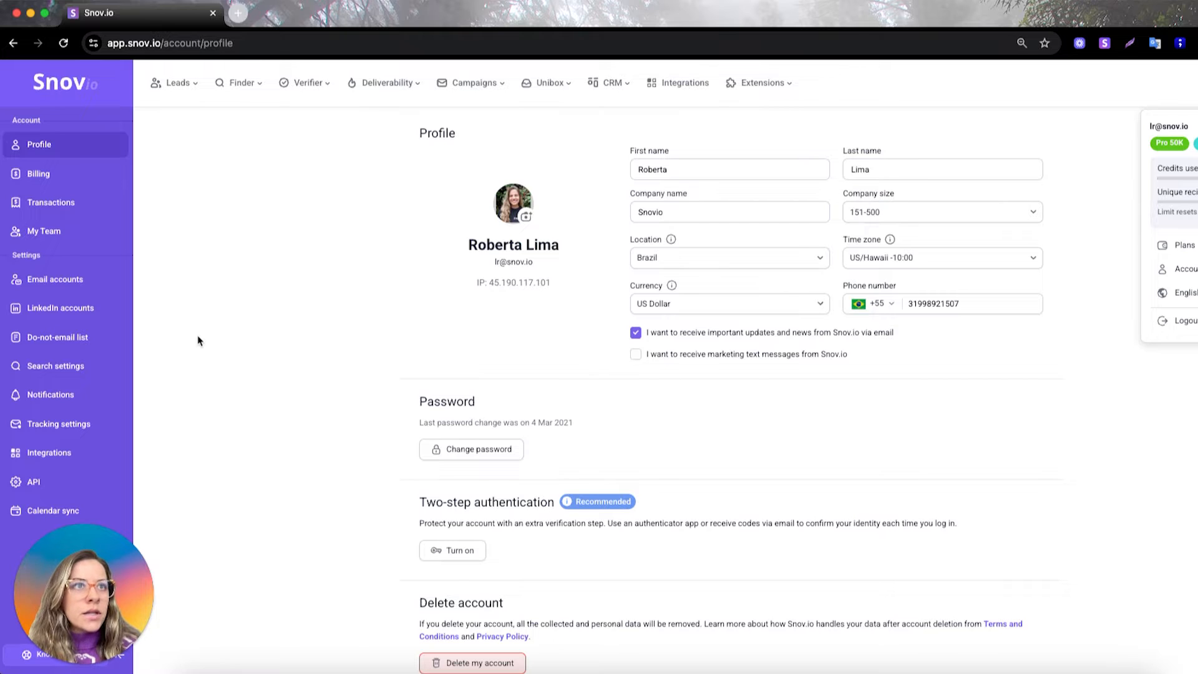
left_click(63, 280)
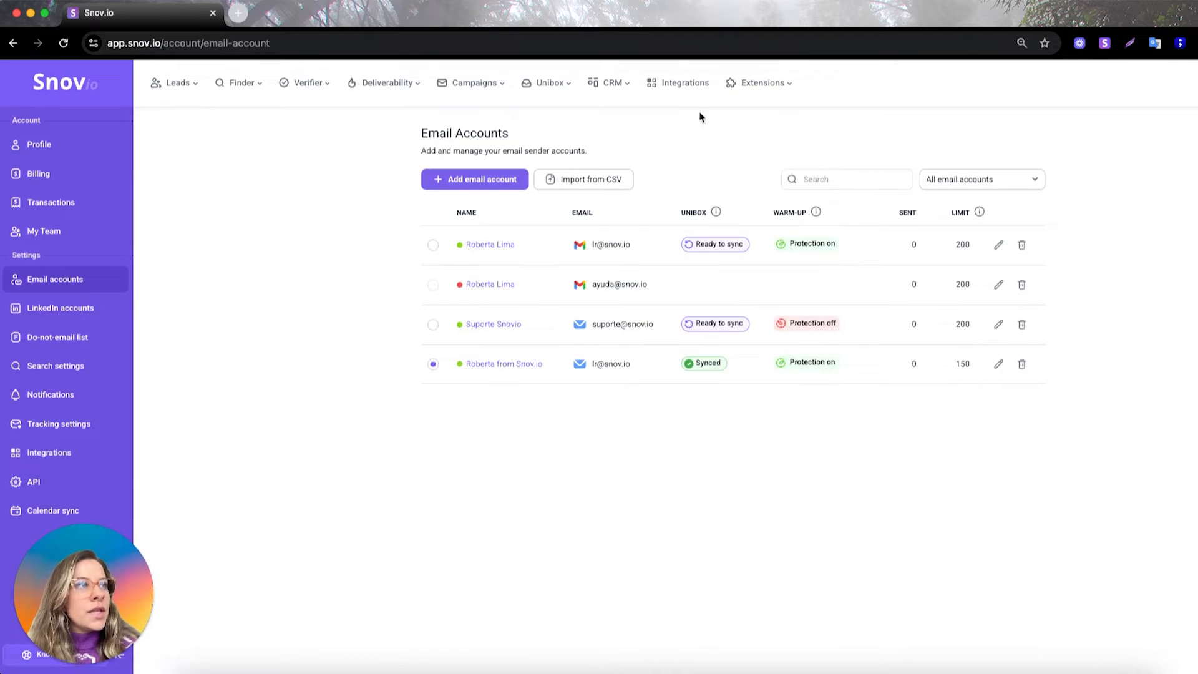
- Open the Import from CSV dialog and open the downloaded sample CSV file
mouse_move(547, 83)
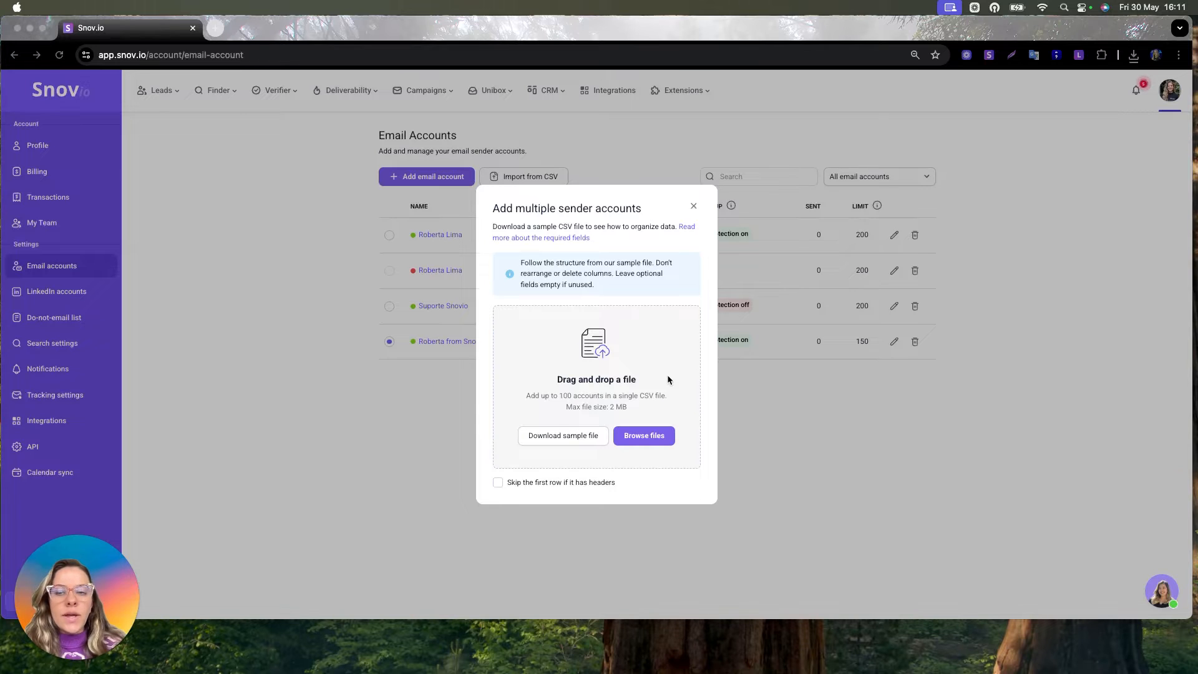
left_click(694, 205)
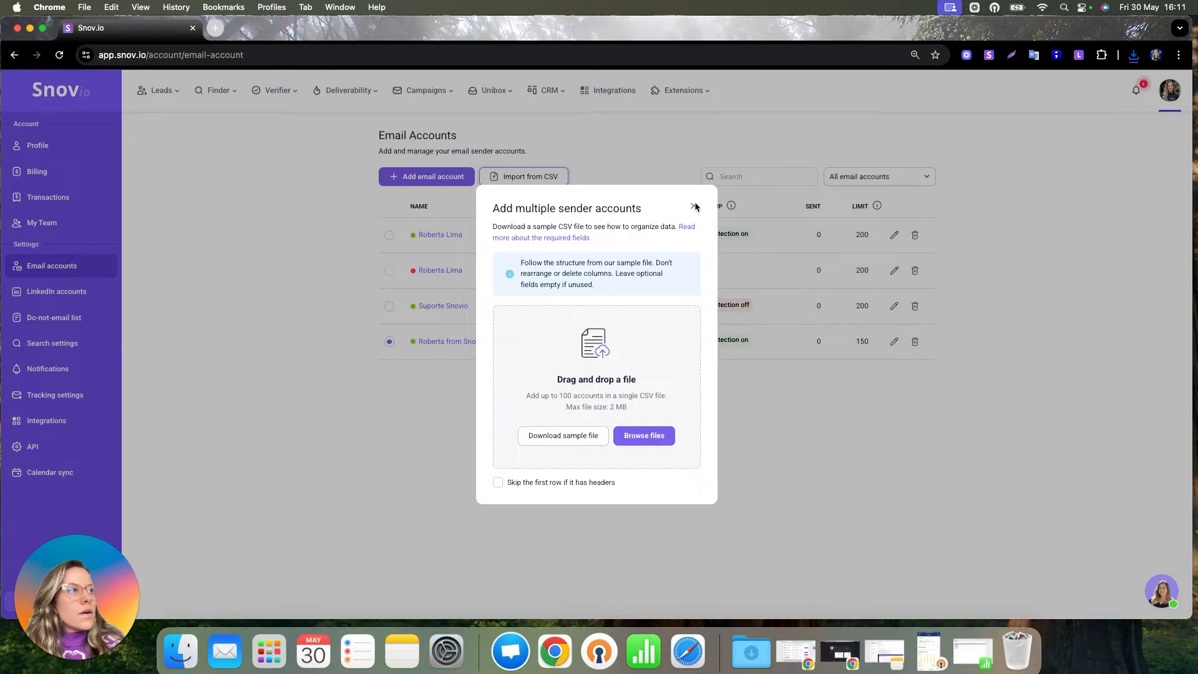
left_click(694, 206)
left_click(510, 177)
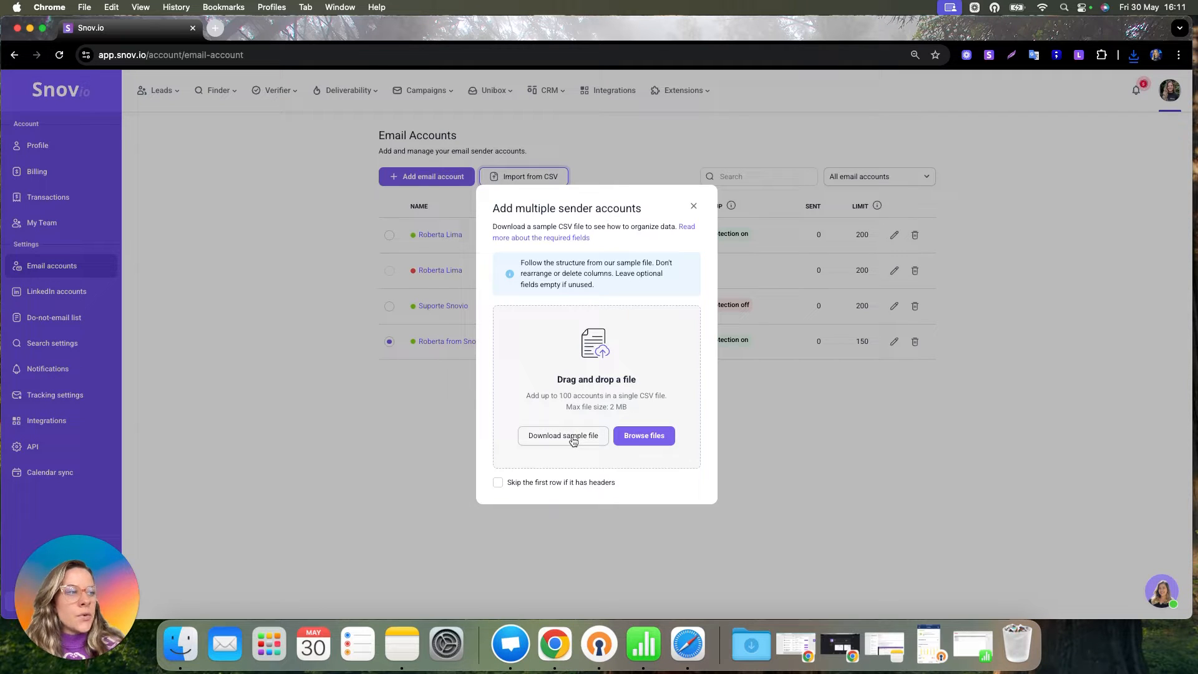
left_click(971, 652)
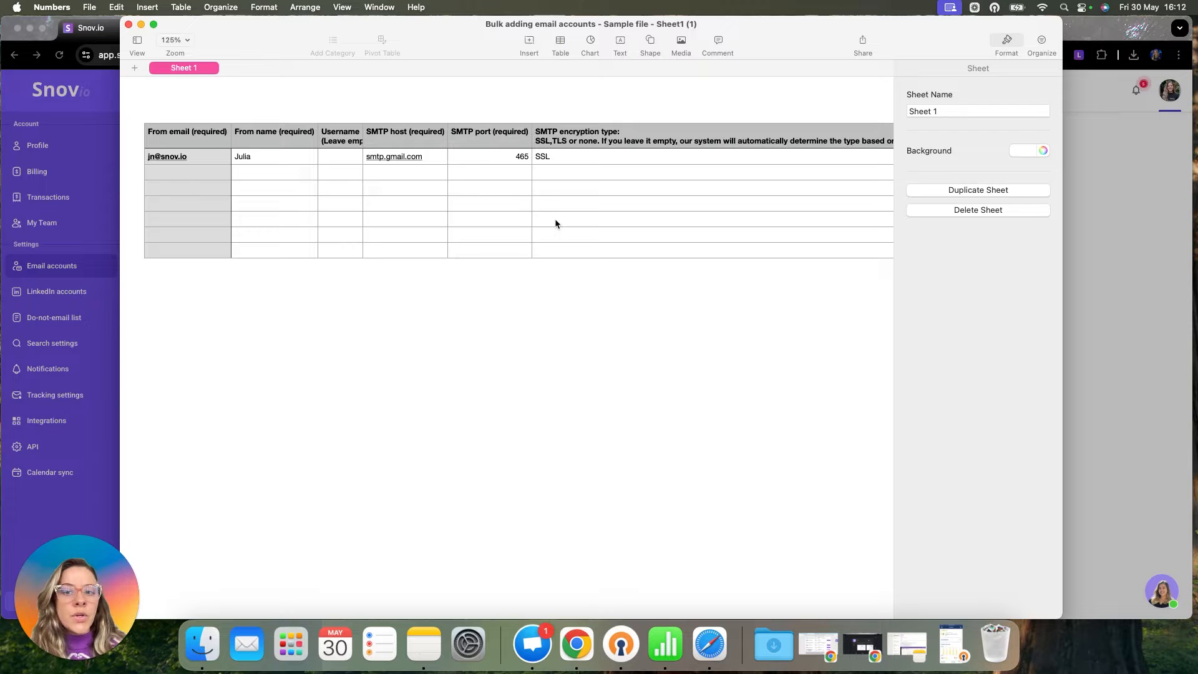
- Examine the sample file's columns from From email through Daily sending limit
scroll(555, 222, "right", 15)
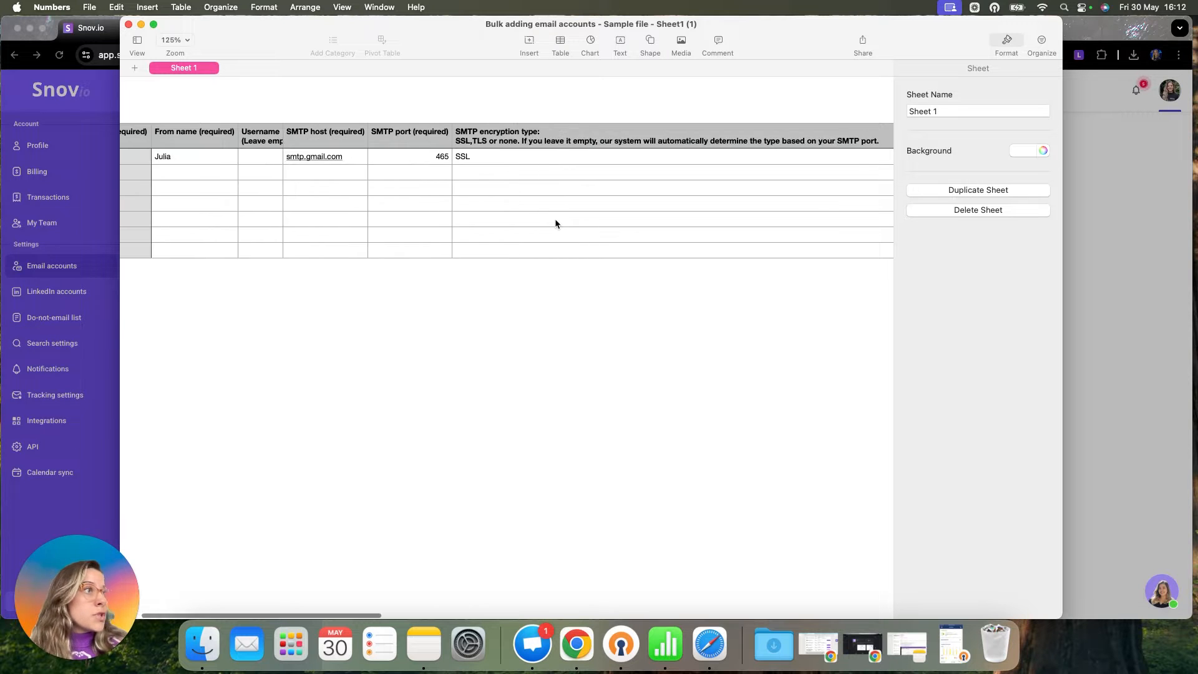
scroll(555, 220, "right", 10)
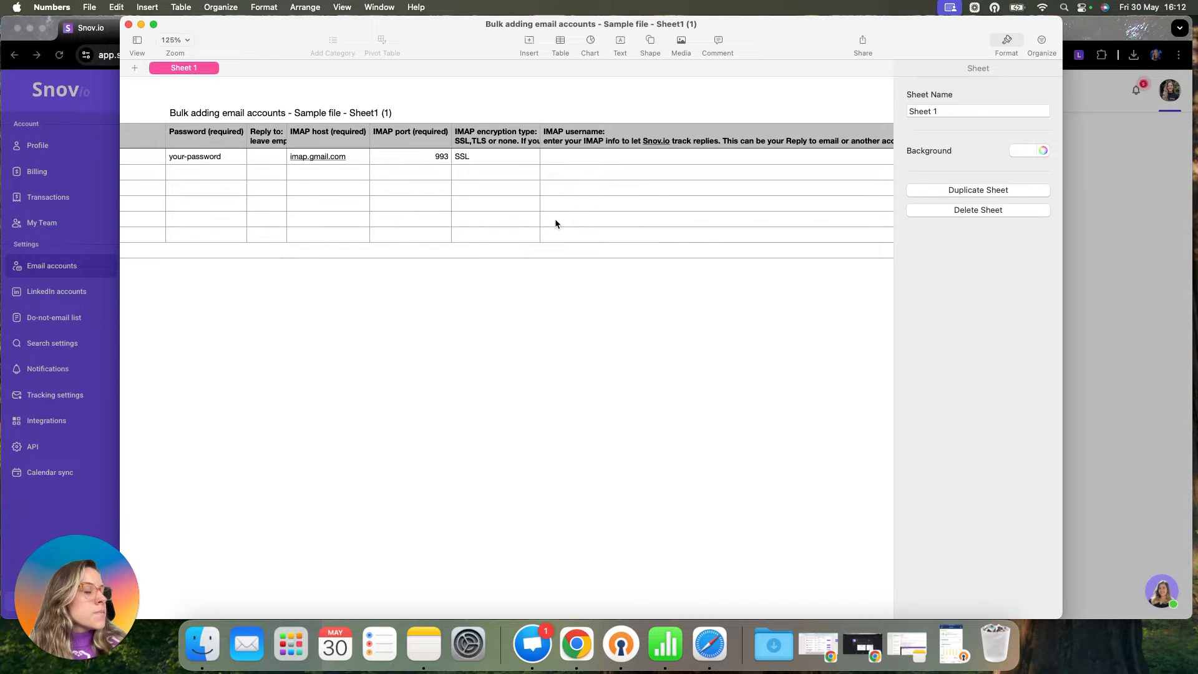
scroll(556, 224, "left", 15)
scroll(555, 223, "left", 10)
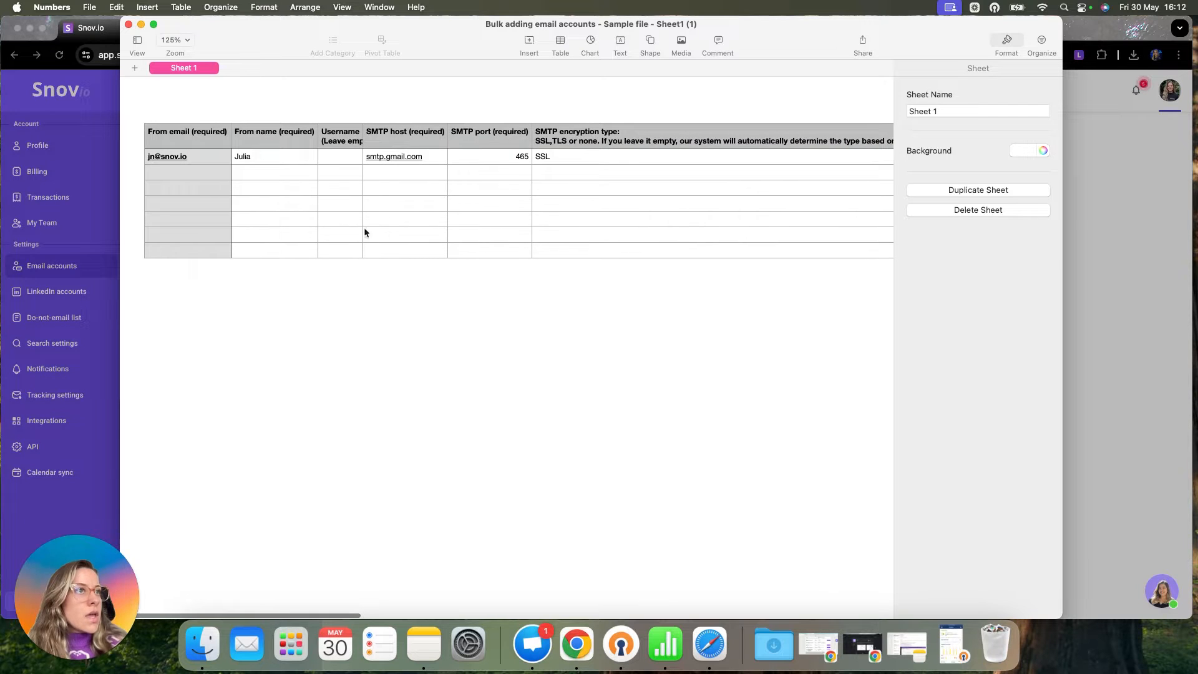
scroll(297, 239, "right", 15)
scroll(298, 239, "right", 15)
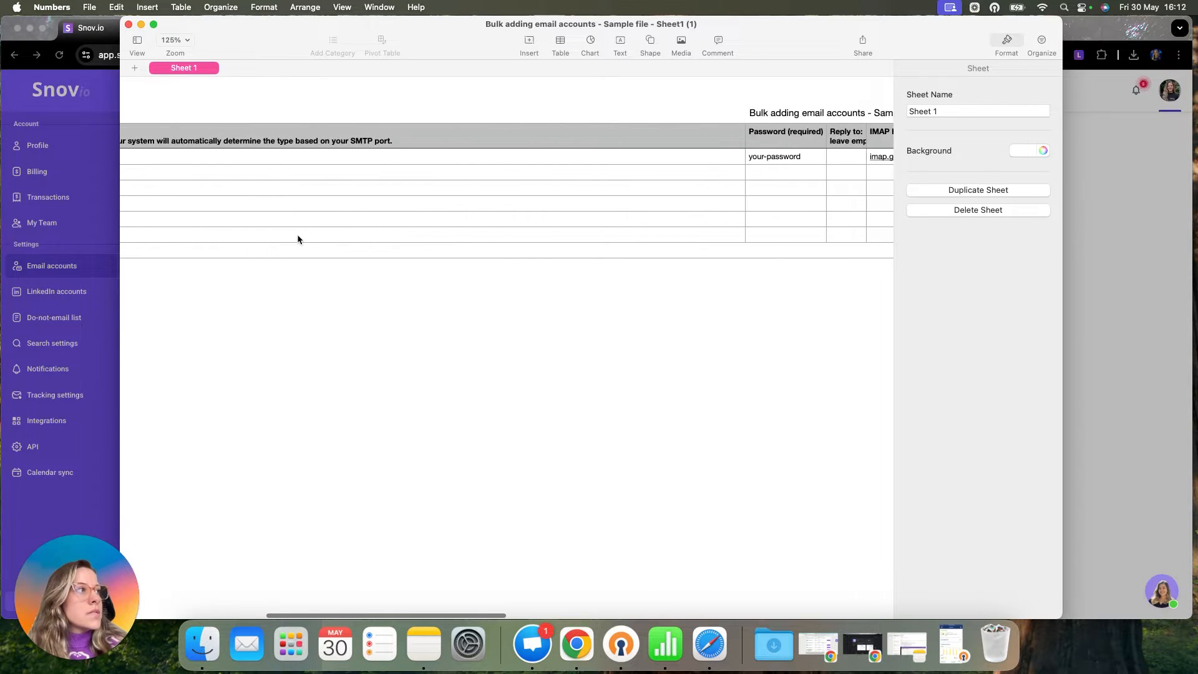
scroll(298, 239, "right", 7)
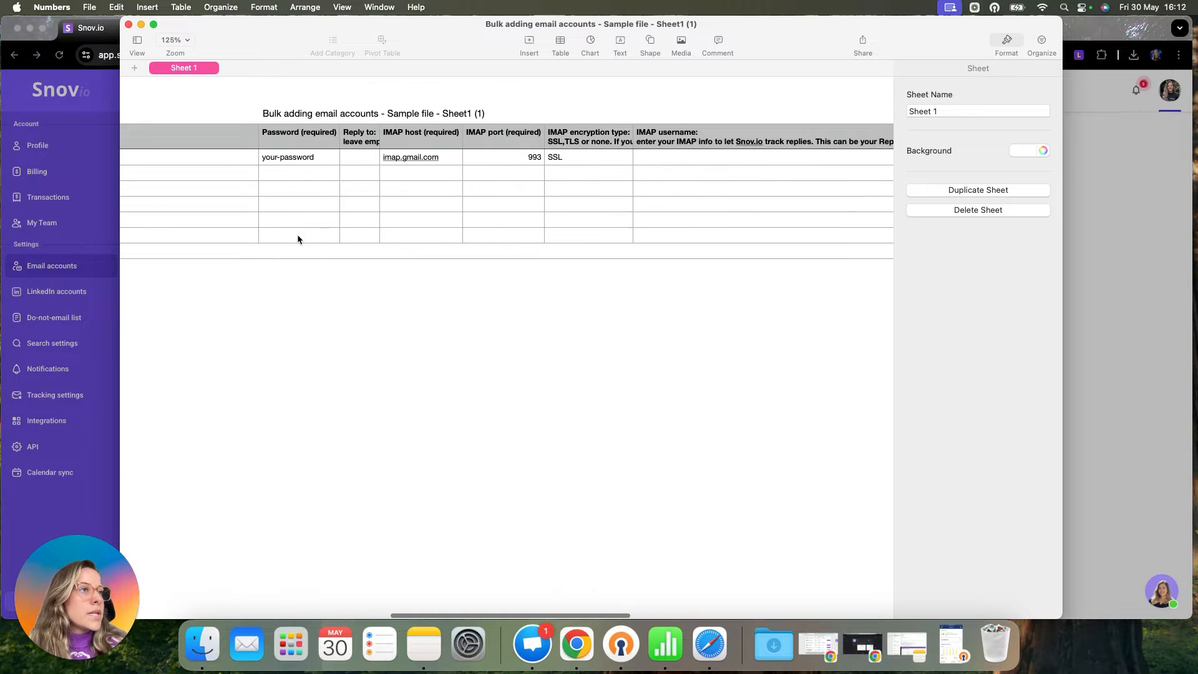
scroll(269, 161, "right", 15)
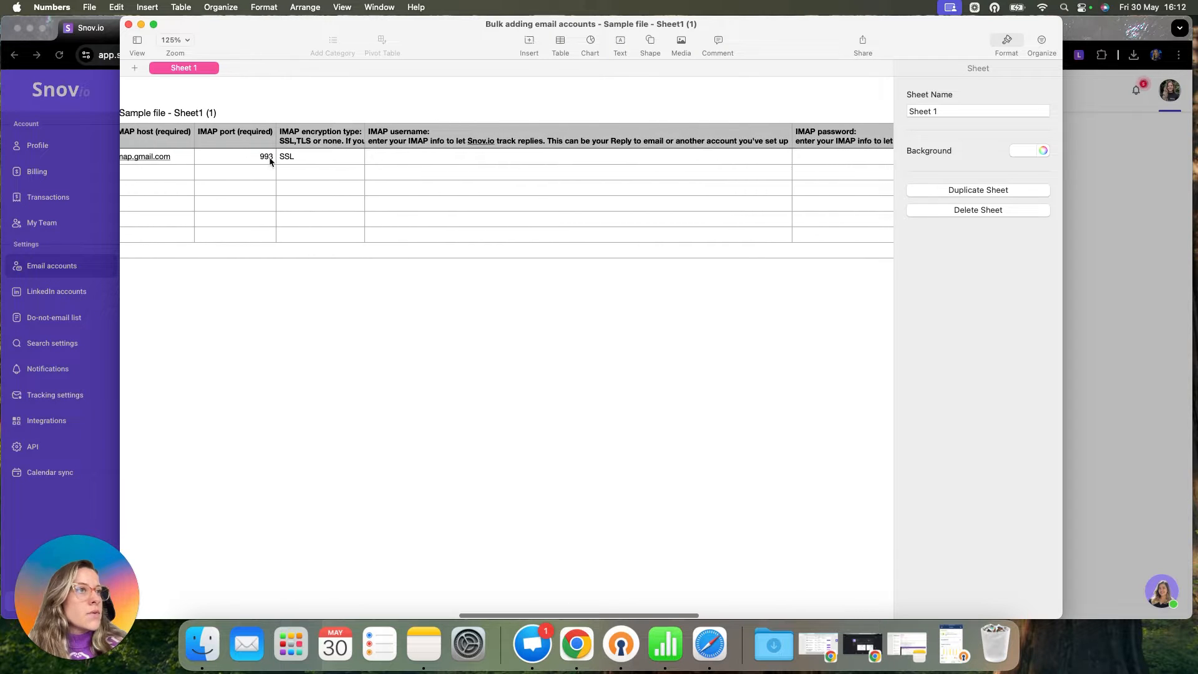
scroll(270, 161, "right", 8)
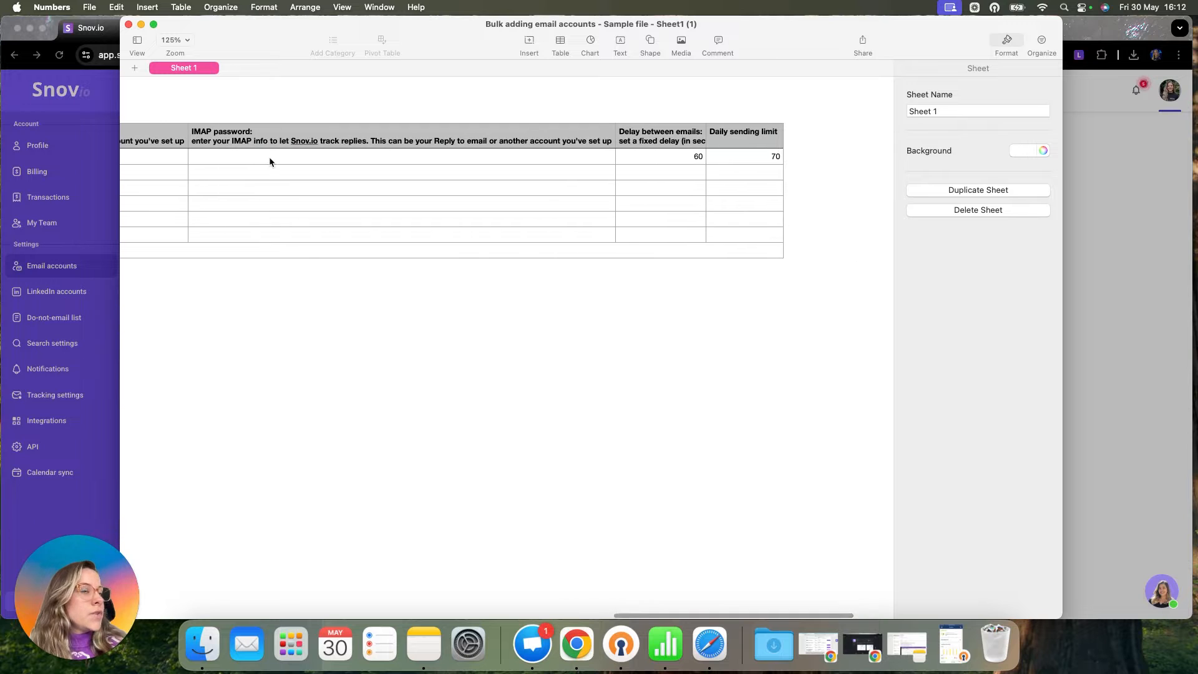
scroll(269, 161, "left", 20)
scroll(270, 162, "left", 10)
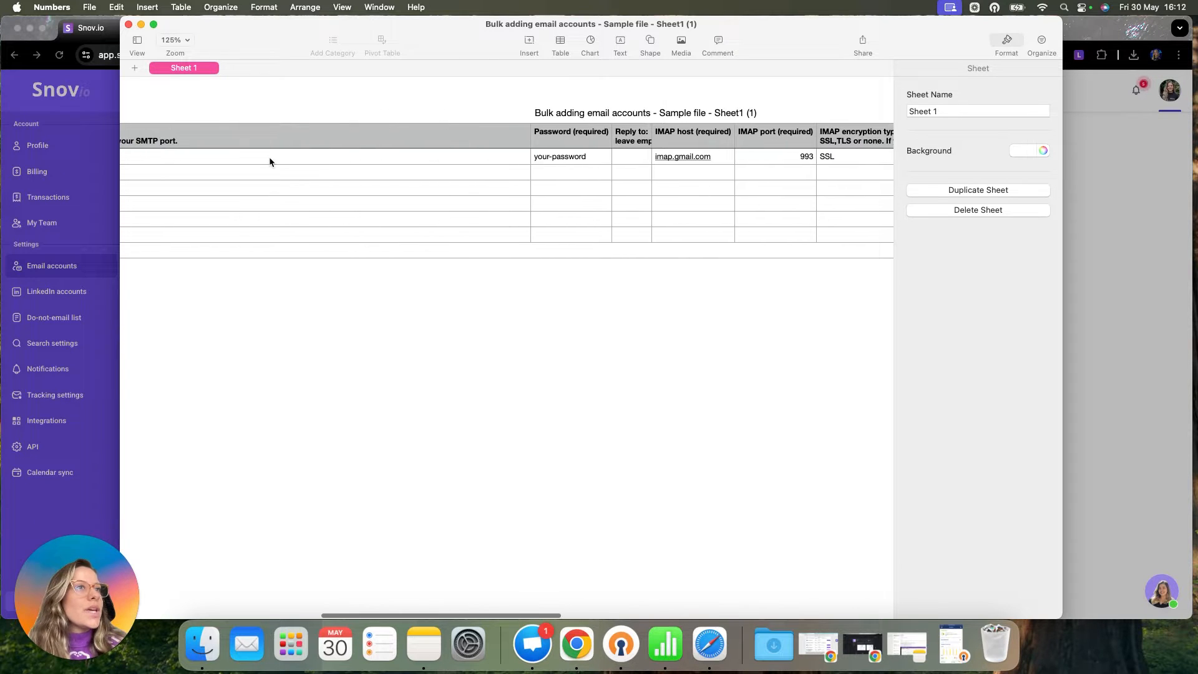
scroll(269, 162, "left", 10)
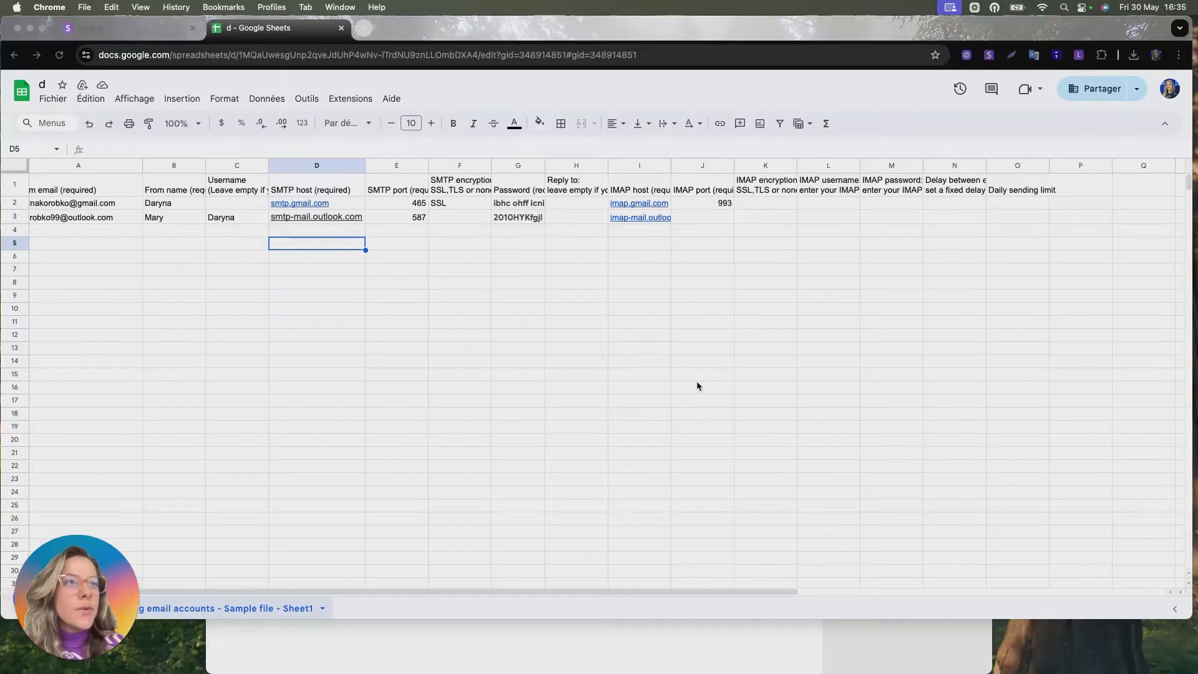
- Review the filled spreadsheet's headers and entries for sender email, name, SMTP host, port and password
scroll(303, 288, "left", 2)
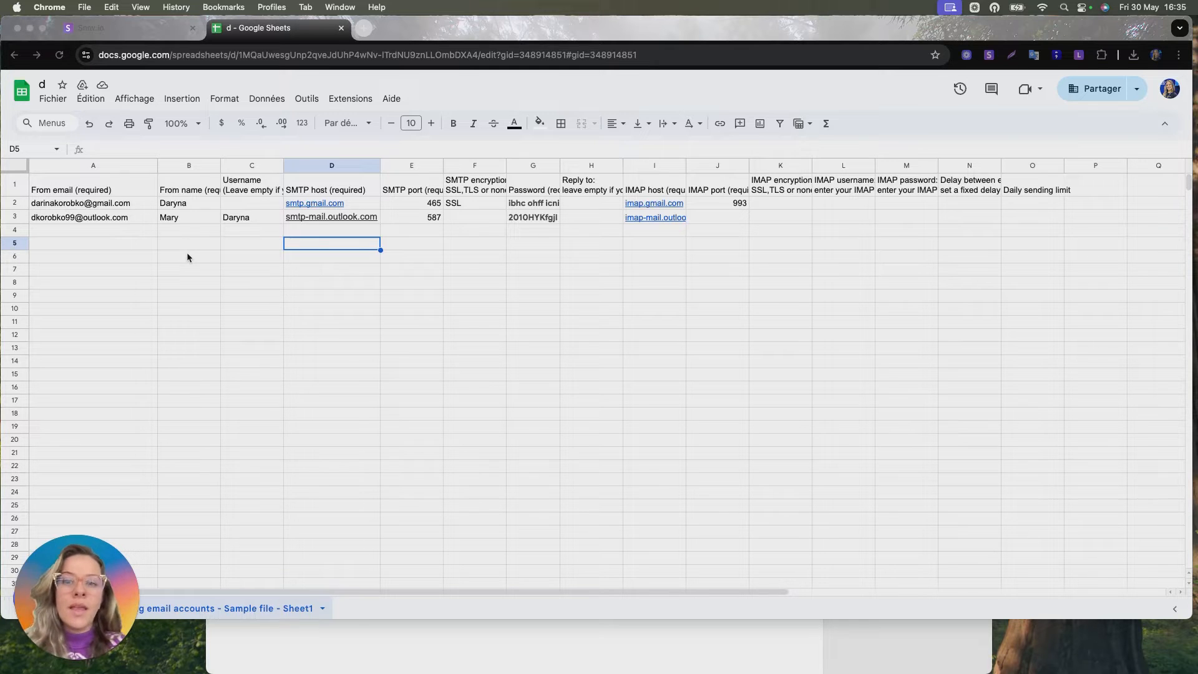
left_click(123, 185)
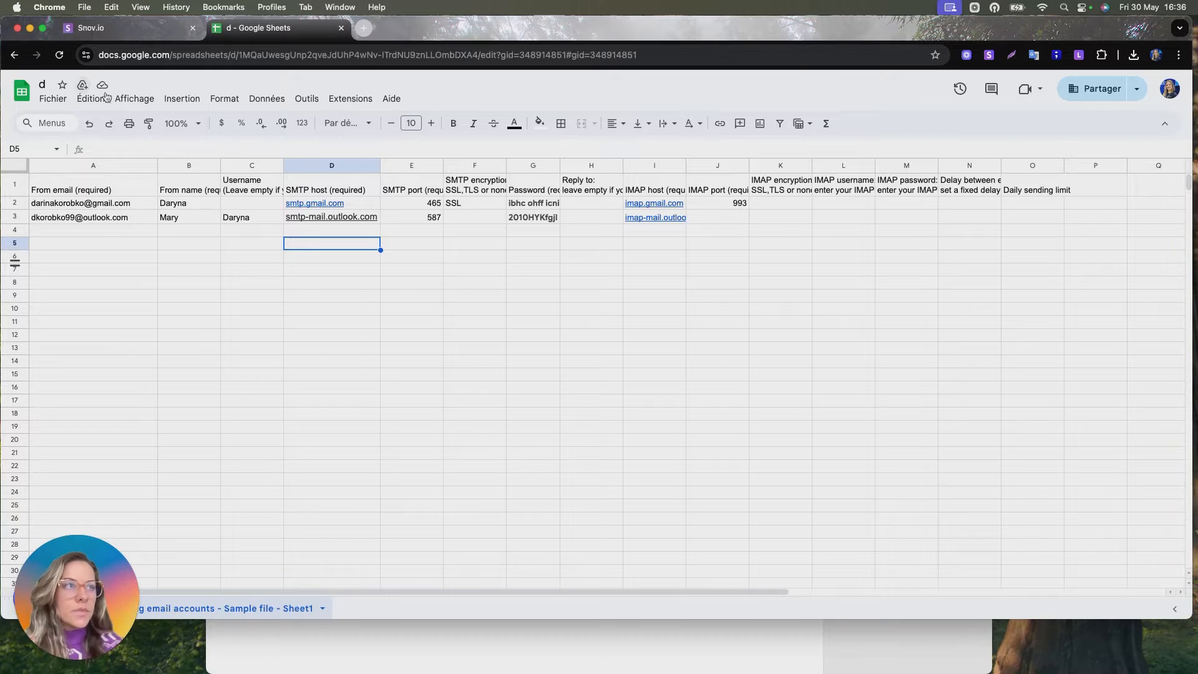
left_click(321, 186)
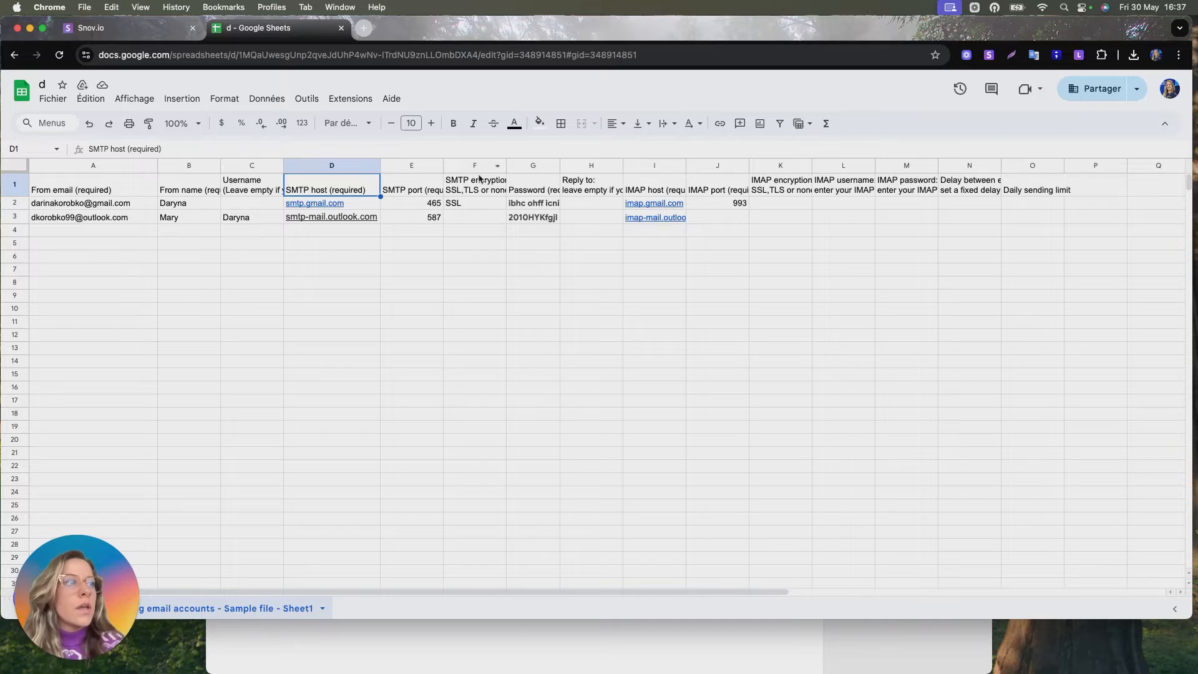
left_click(417, 206)
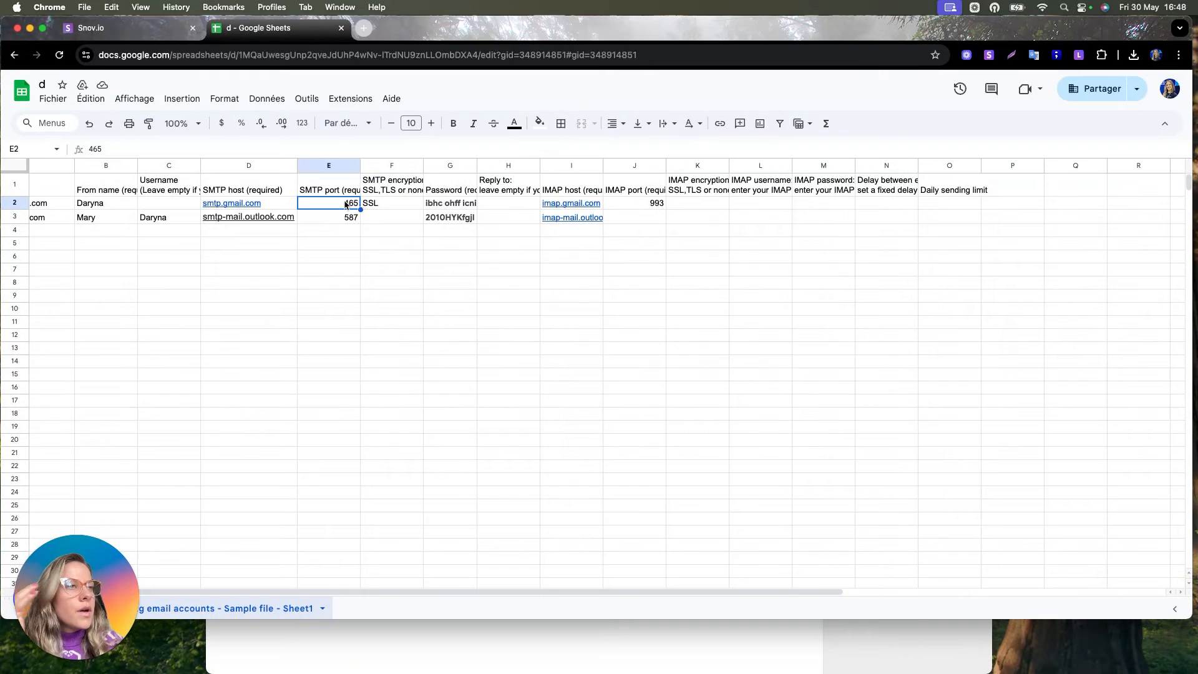
left_click(385, 208)
key("Right")
key("Up")
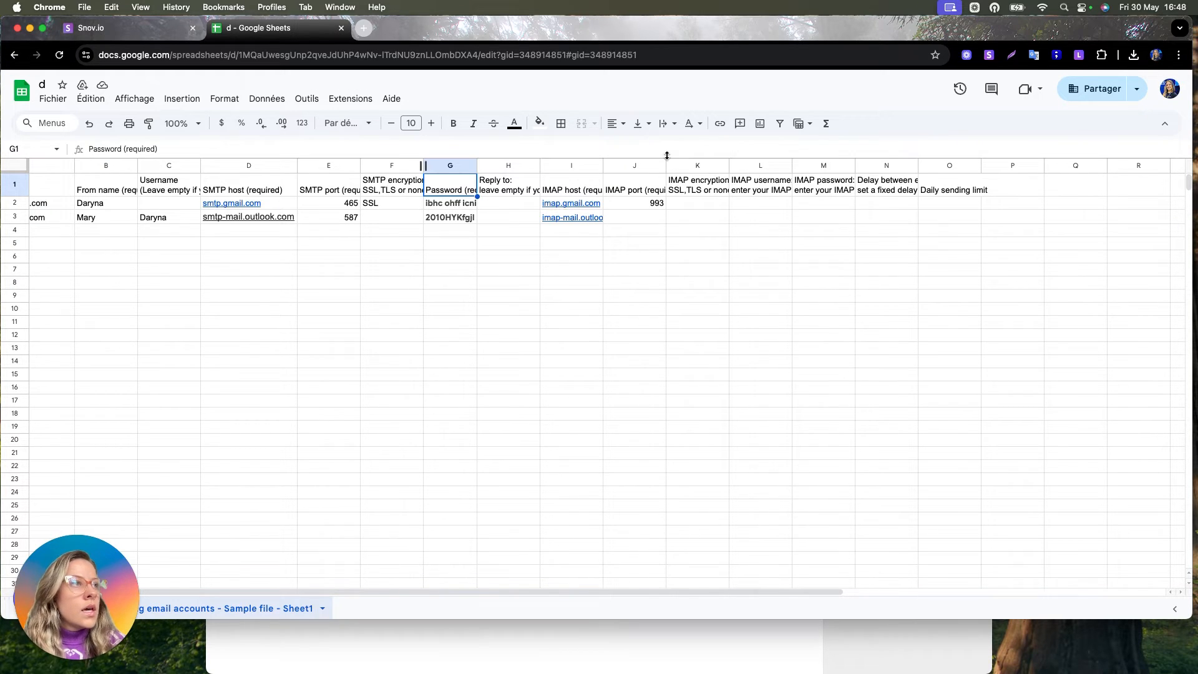
left_click(566, 186)
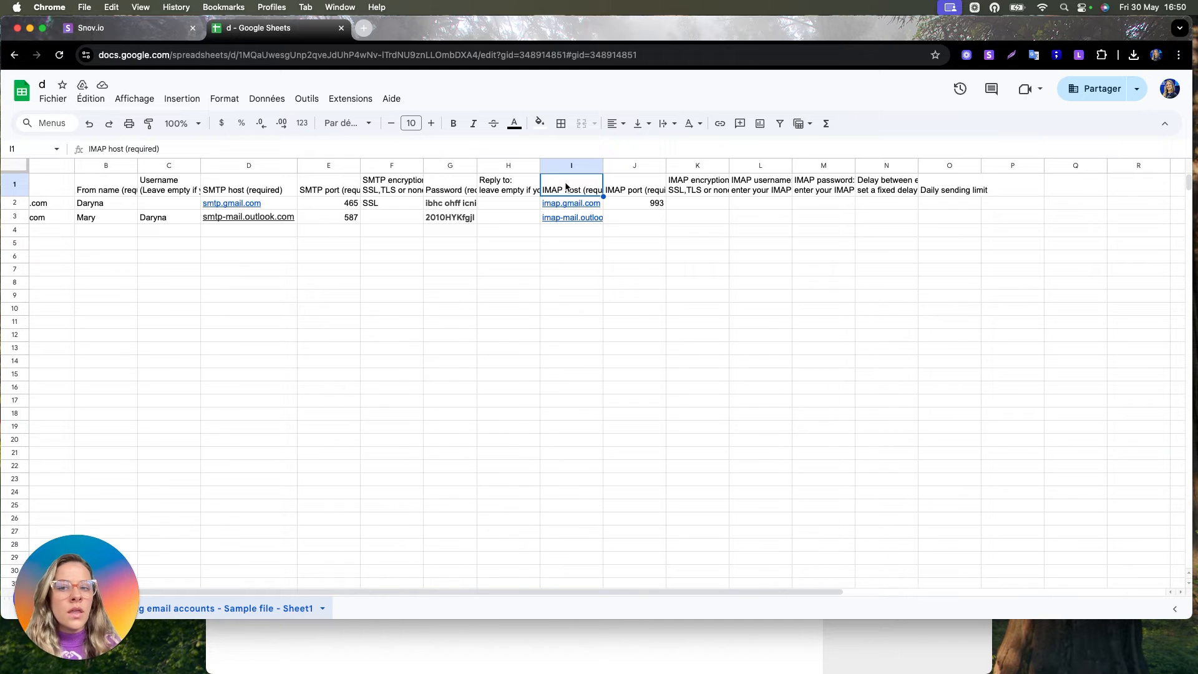
- Review the spreadsheet's IMAP, delay and daily sending limit columns
scroll(566, 186, "left", 1)
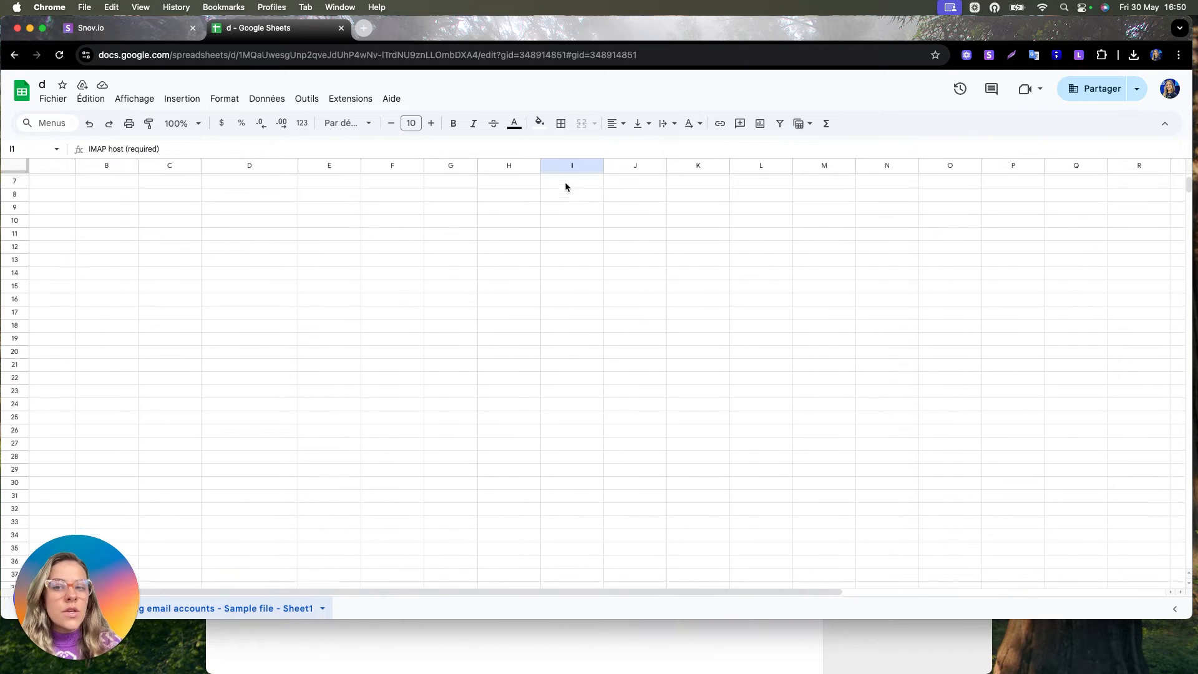
scroll(566, 185, "left", 3)
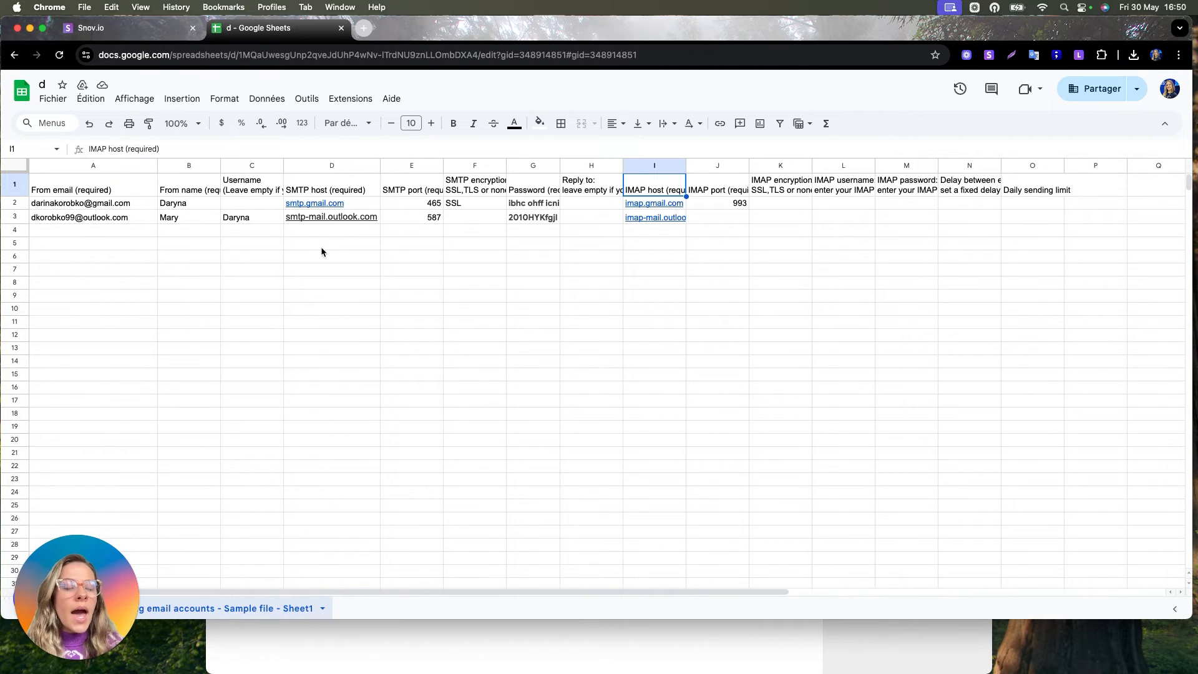
scroll(321, 249, "right", 2)
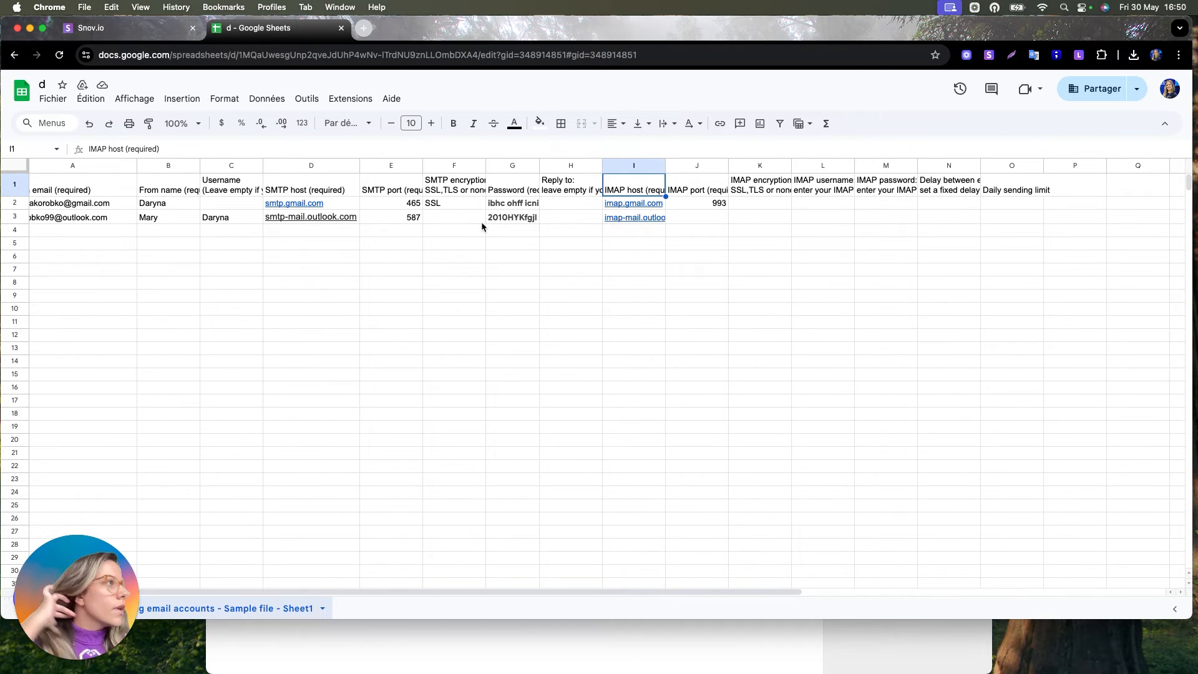
left_click(883, 191)
scroll(881, 196, "right", 3)
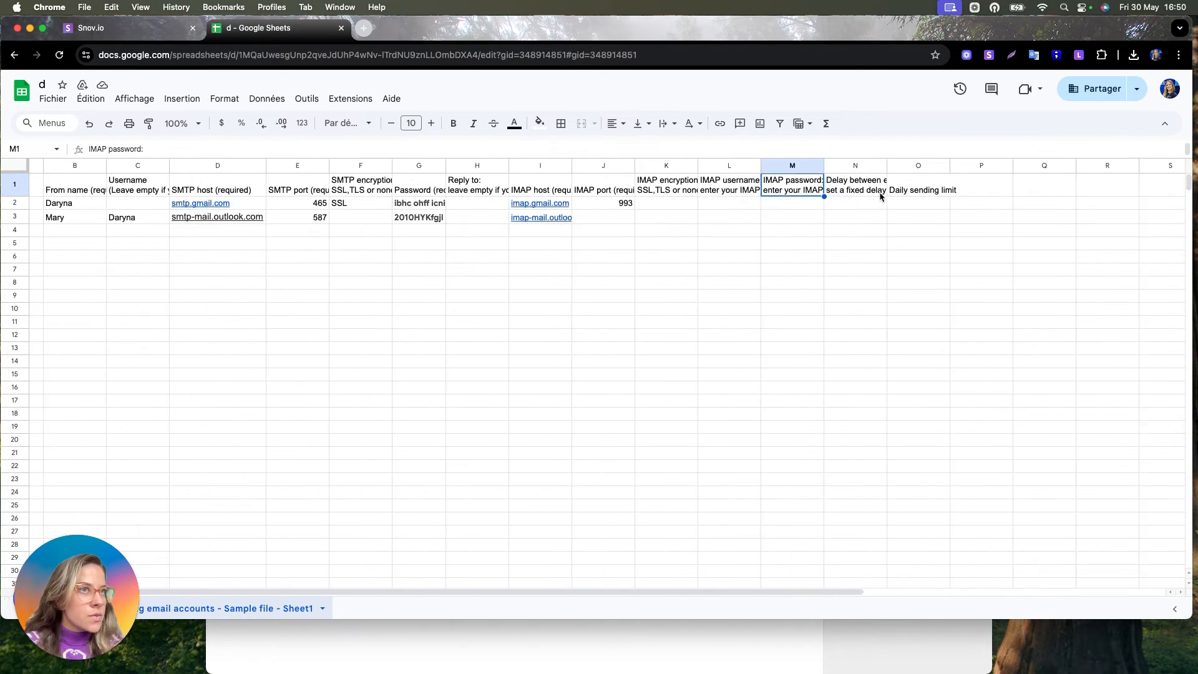
scroll(881, 197, "right", 4)
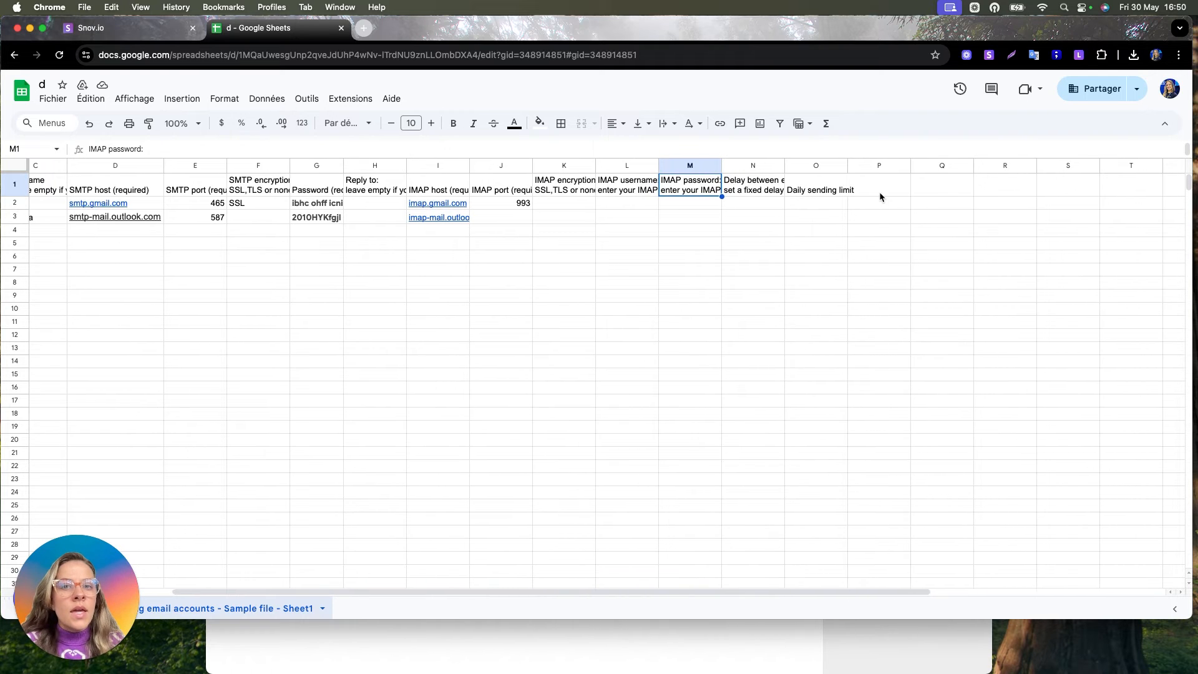
scroll(880, 197, "right", 1)
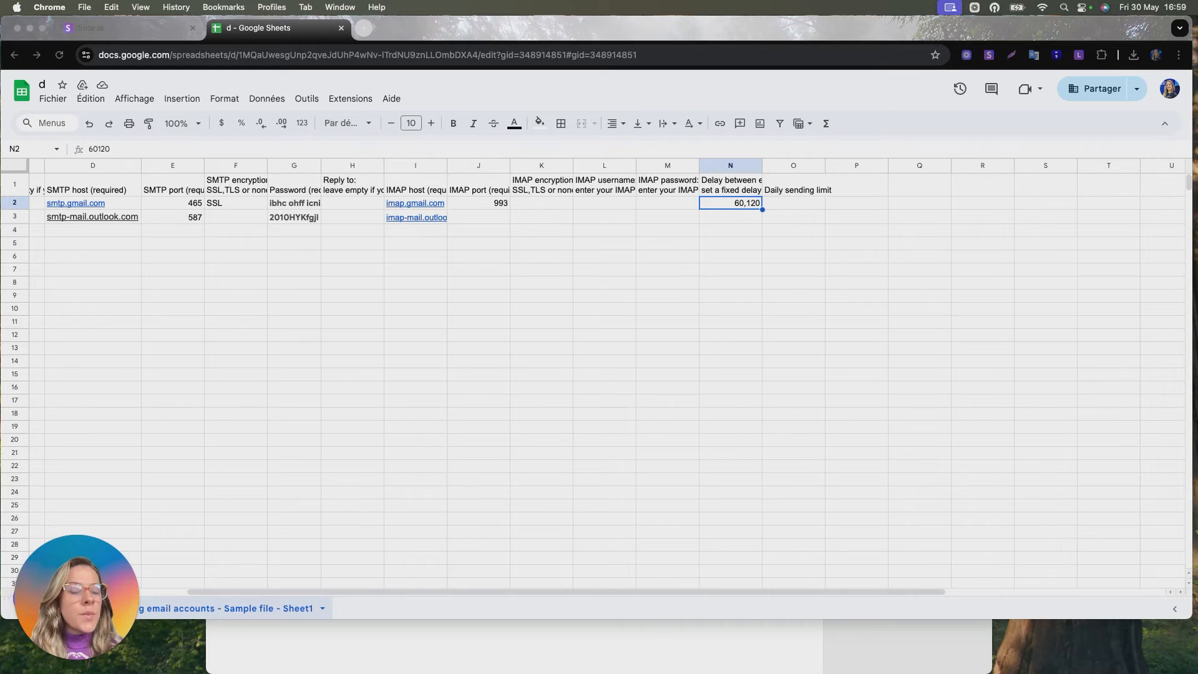
- Set the first account's daily sending limit to 50 in the spreadsheet
left_click(793, 202)
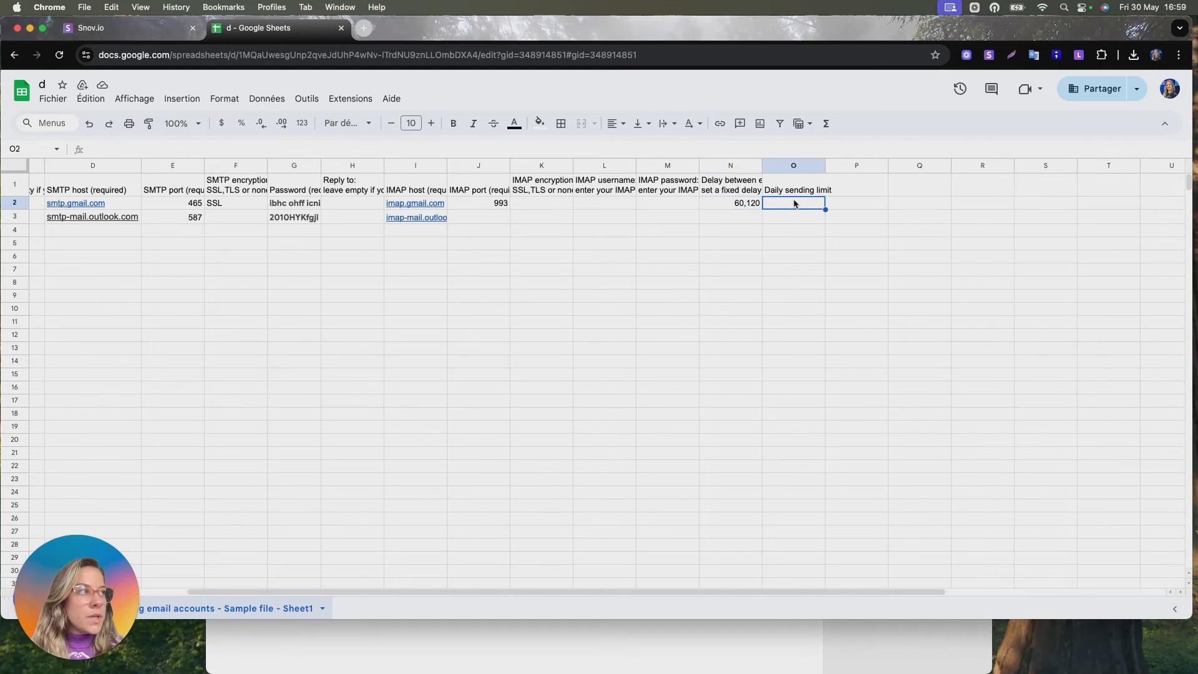
type("50")
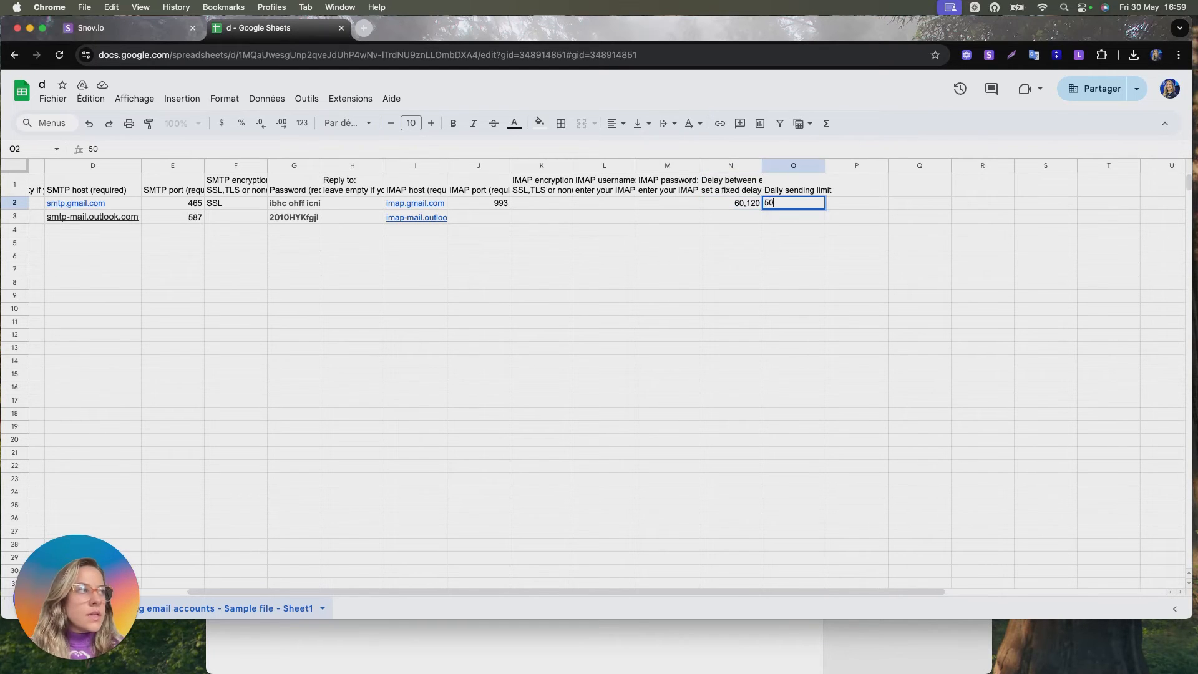
key("Return")
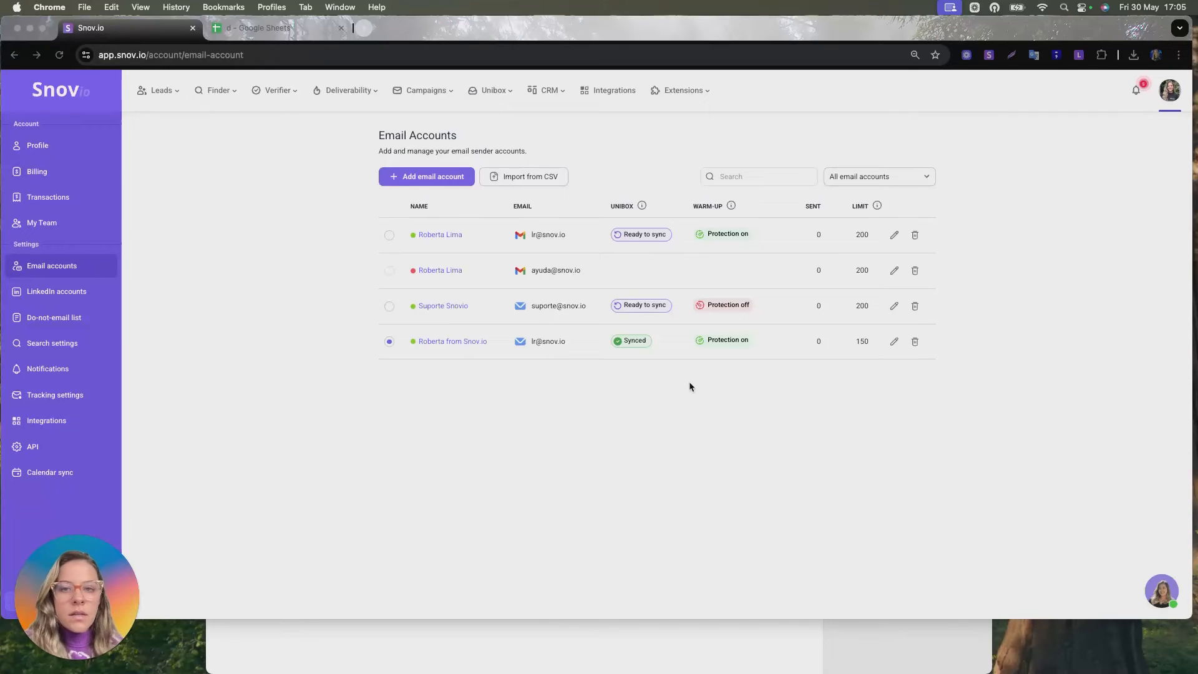
- Load the CSV 'd - Bulk adding email accounts - Sample file - Sheet1.csv' into the import dialog and skip the header row
left_click(535, 181)
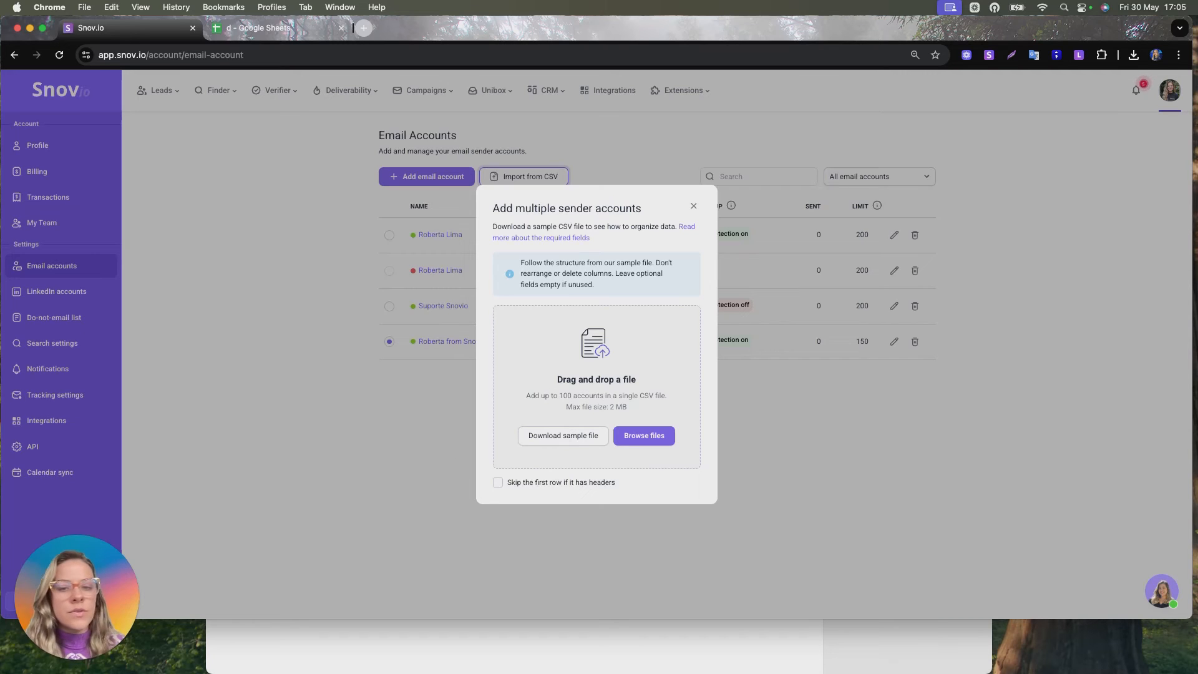
key("super+Tab")
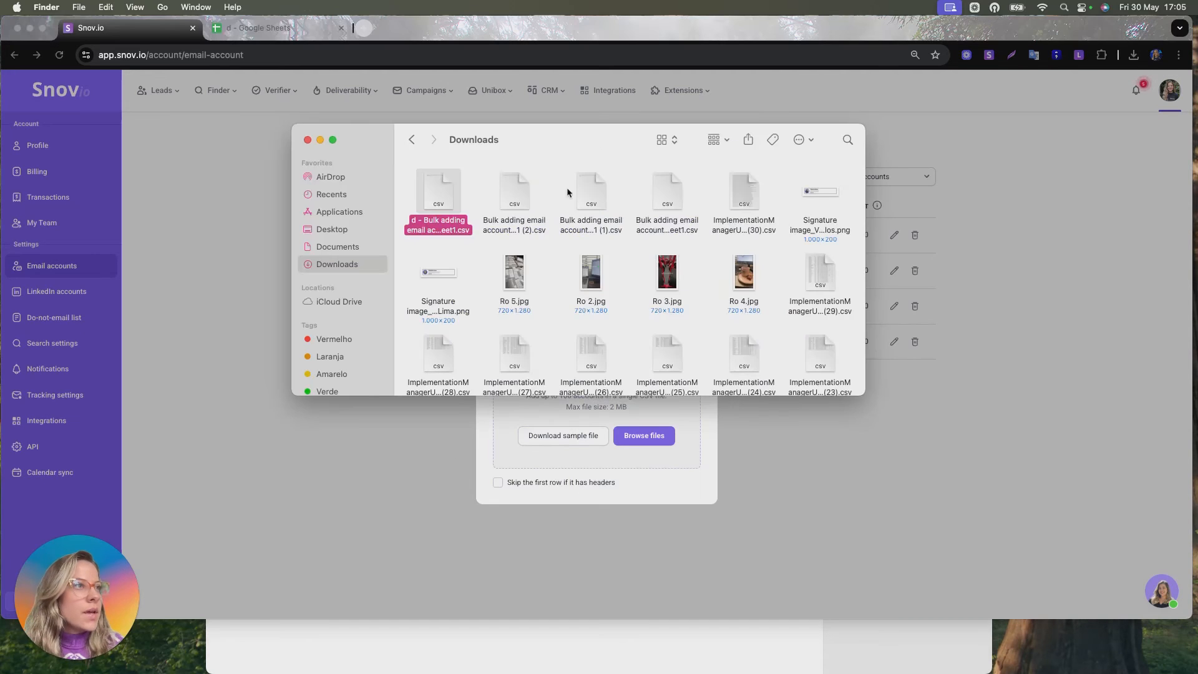
left_click_drag(439, 187, 563, 410)
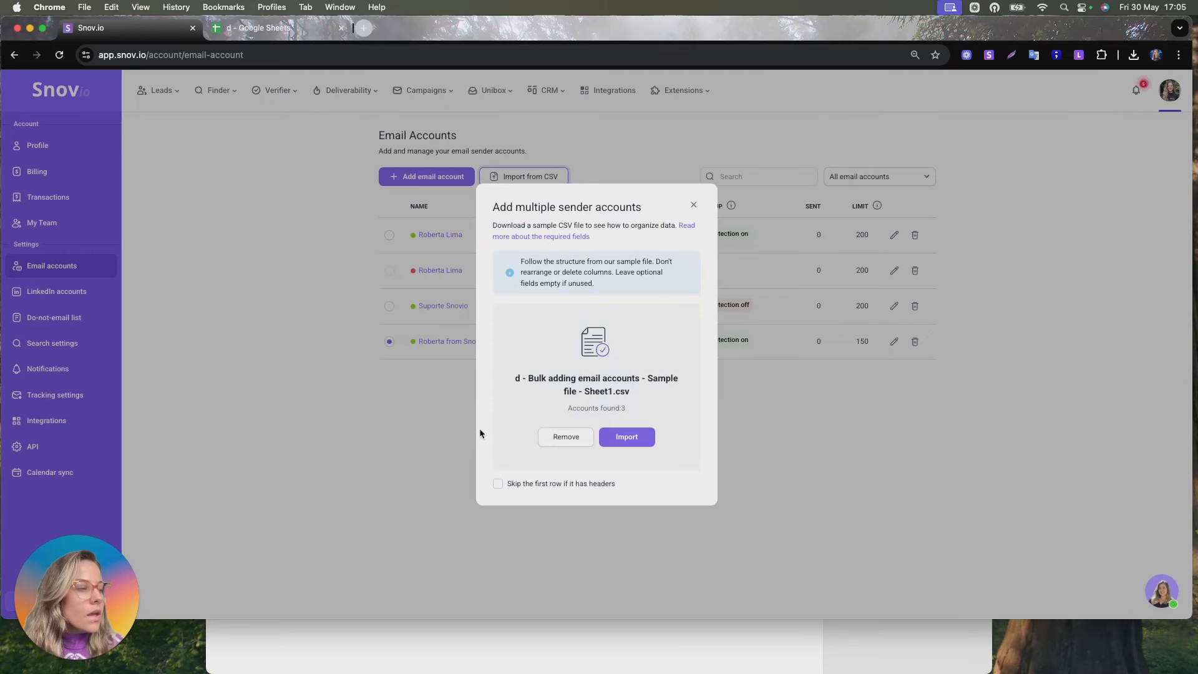
left_click(497, 485)
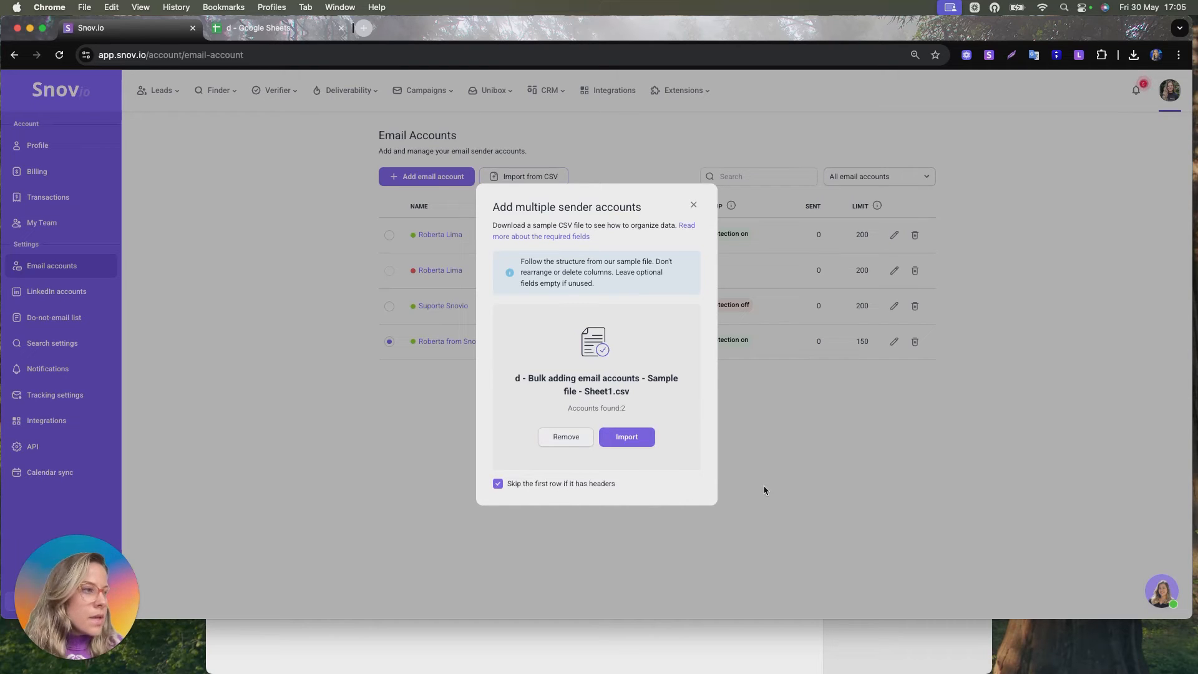
- Start the import of the sender accounts from the loaded CSV file
left_click(627, 437)
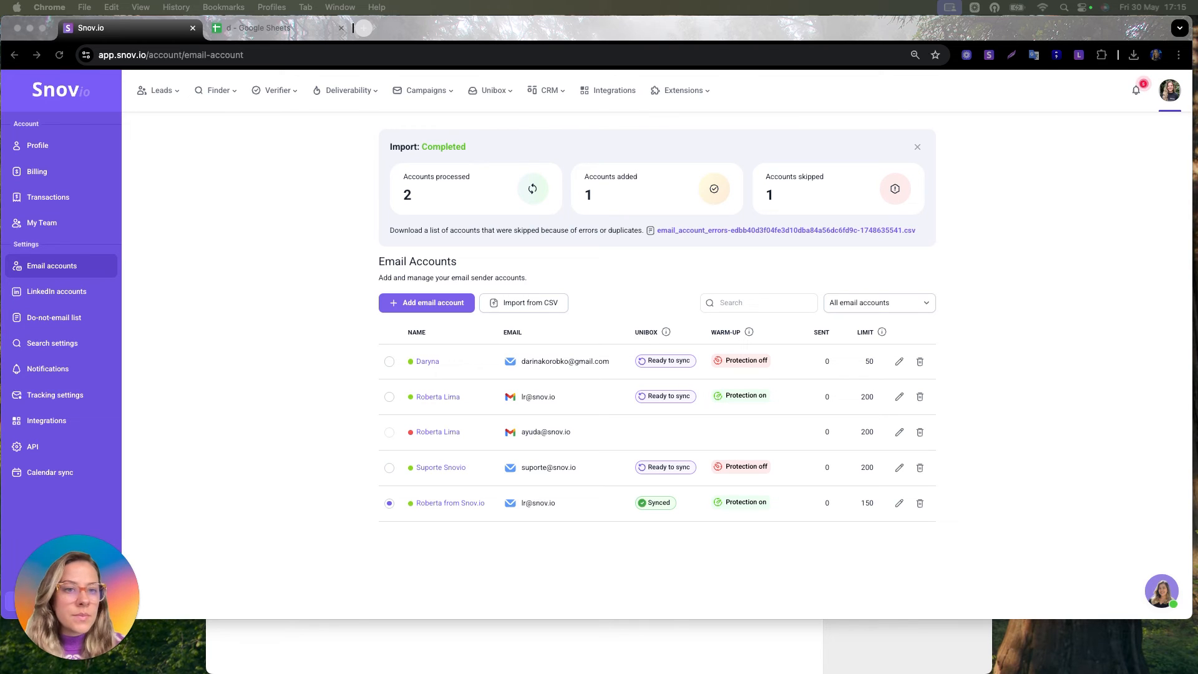
- Examine the skipped-accounts error file across all its columns to find why an account was skipped
scroll(513, 210, "right", 3)
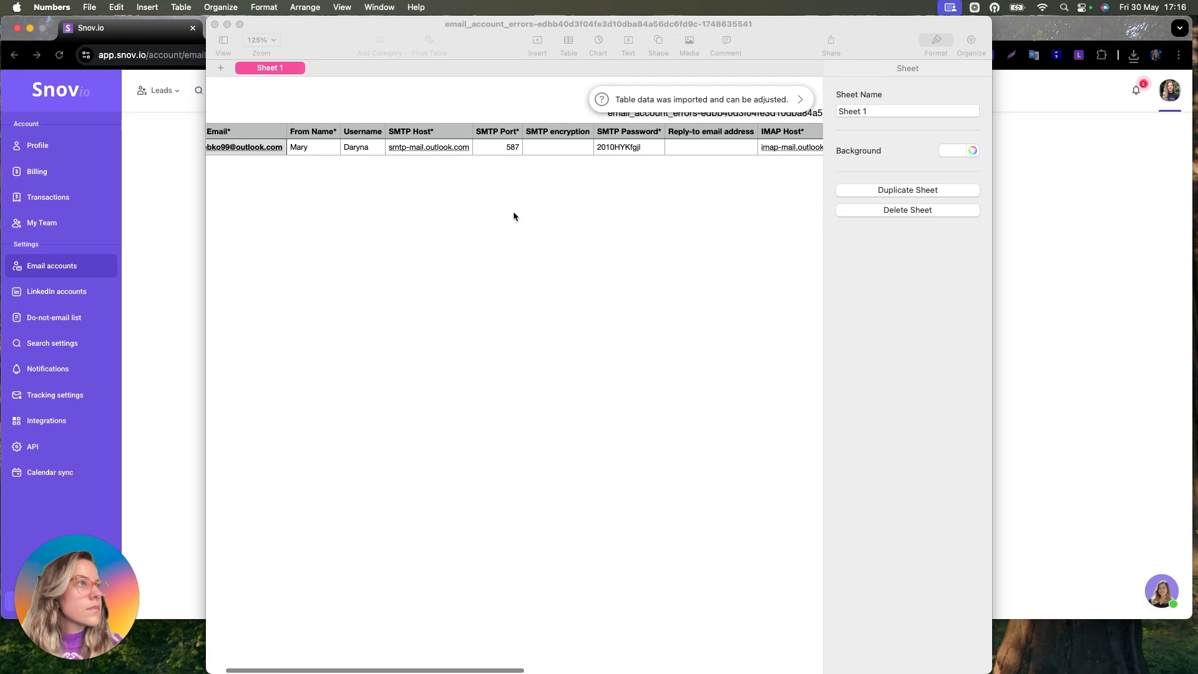
scroll(514, 213, "right", 8)
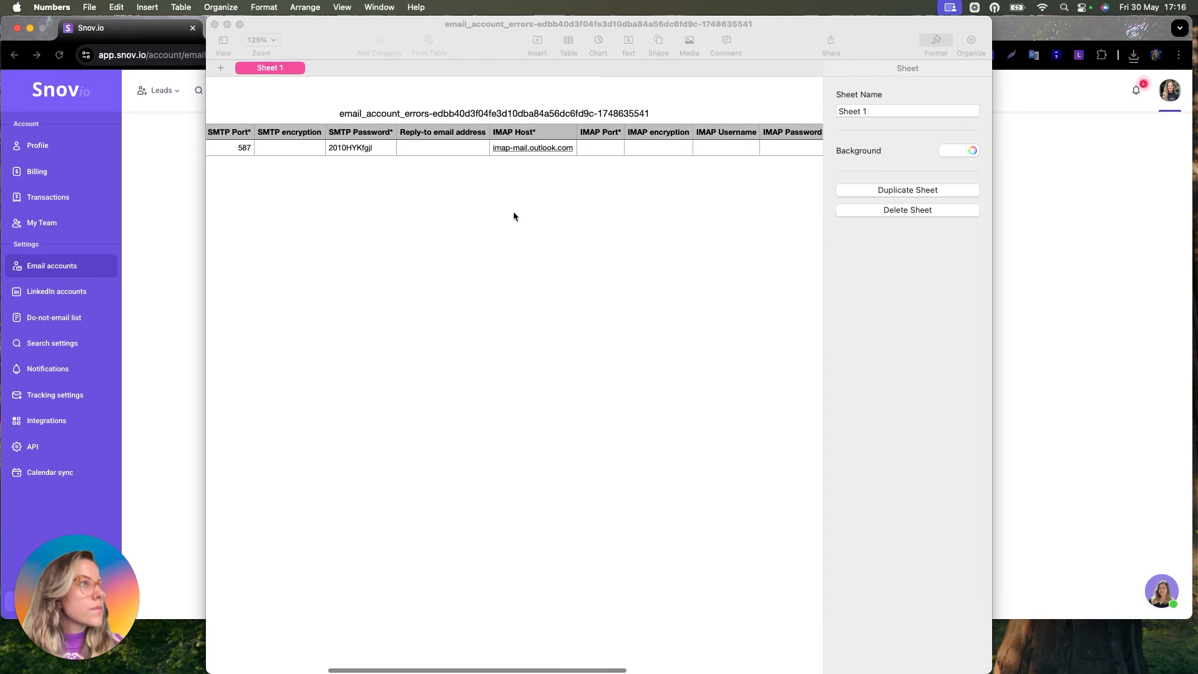
scroll(513, 211, "right", 8)
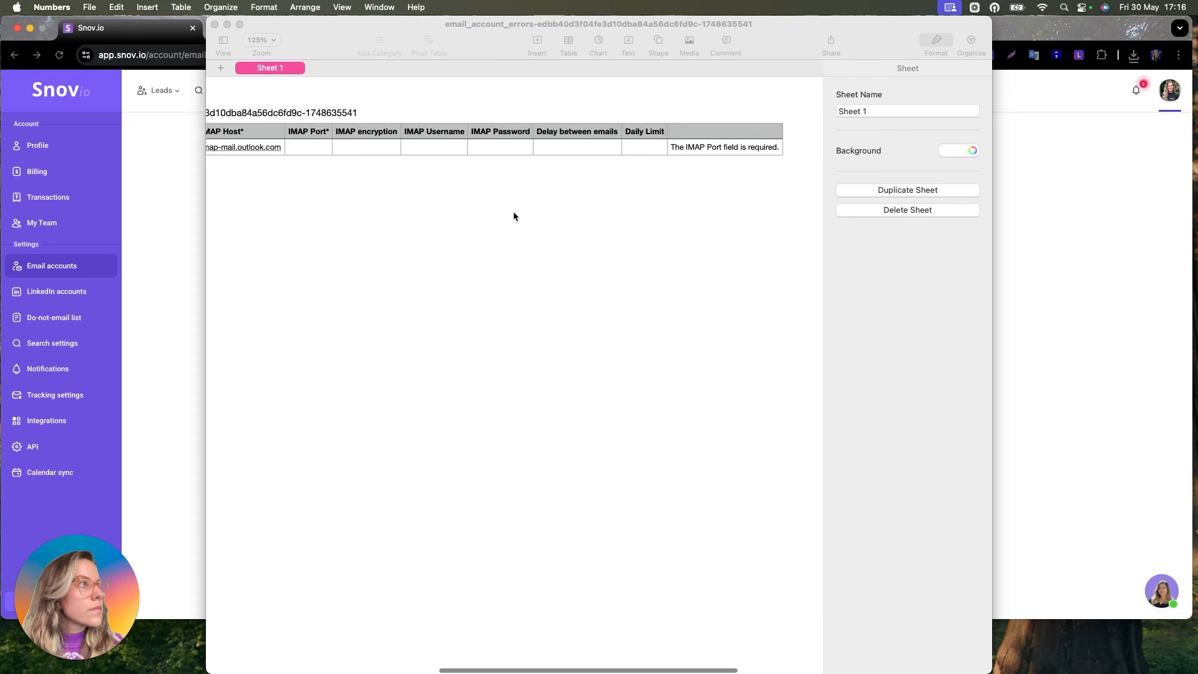
scroll(514, 213, "right", 1)
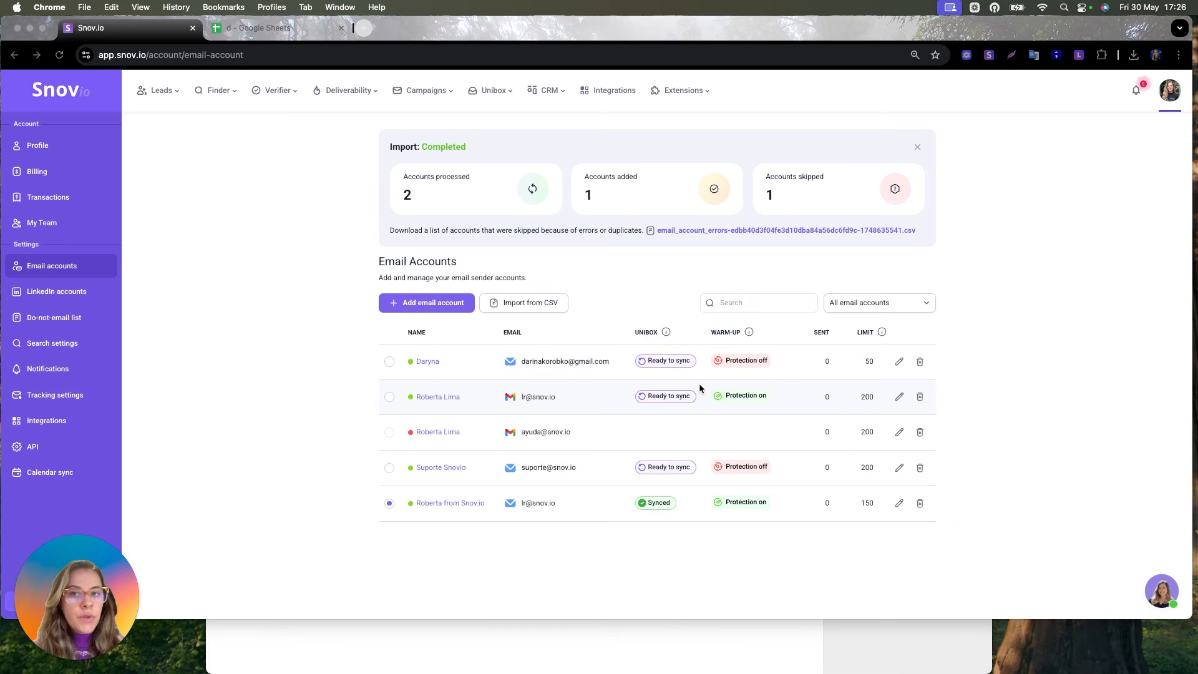
left_click(609, 637)
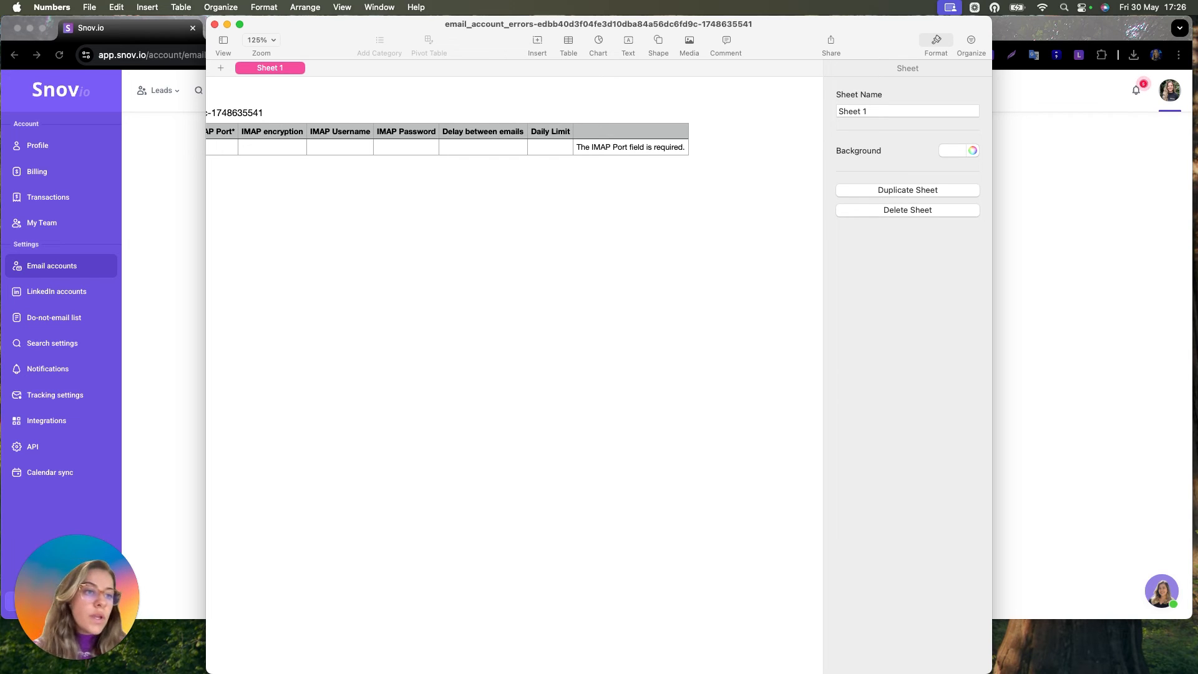
left_click(154, 365)
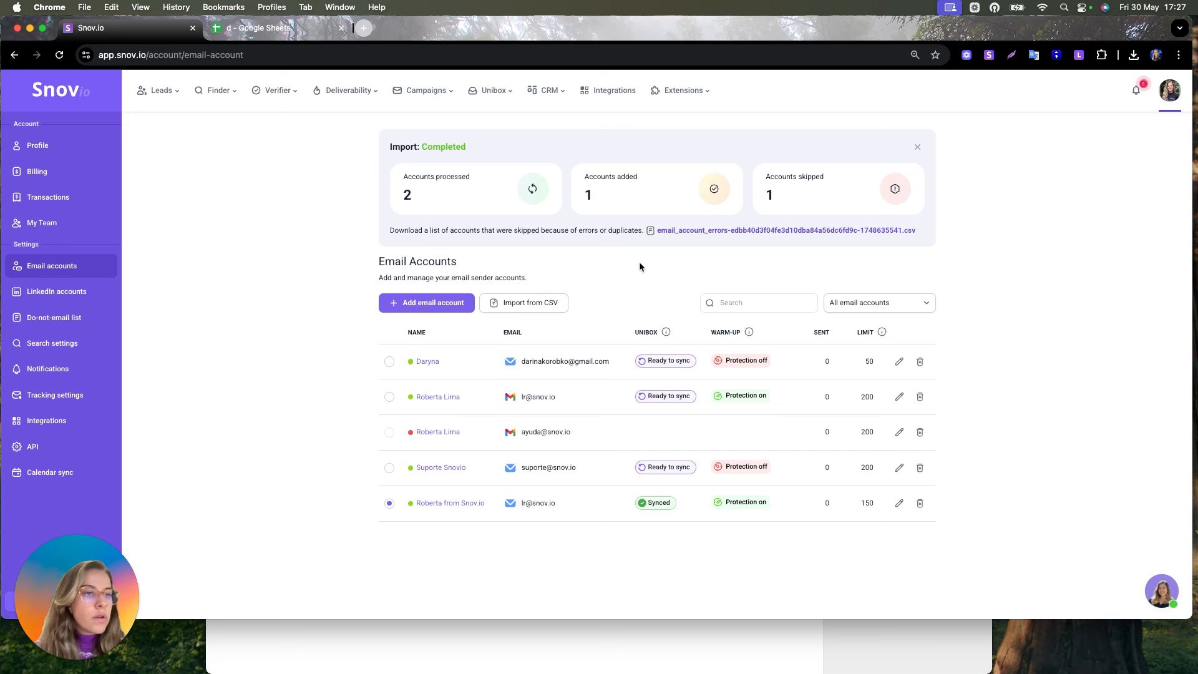
left_click(541, 650)
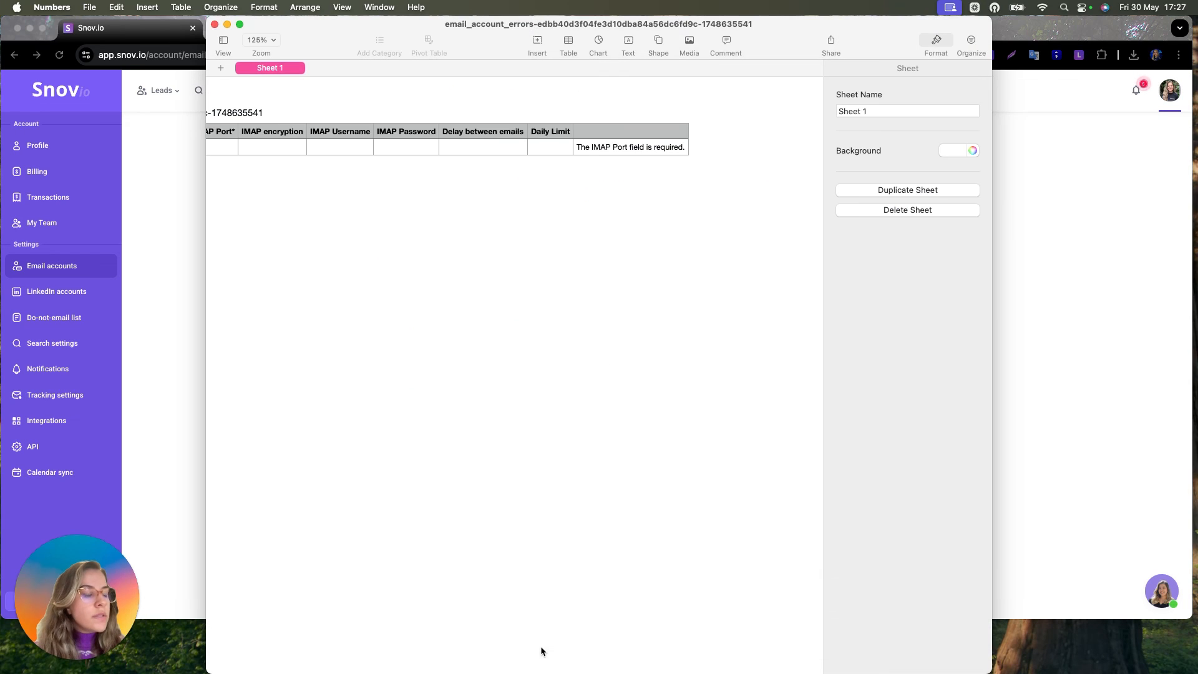
scroll(541, 651, "right", 1)
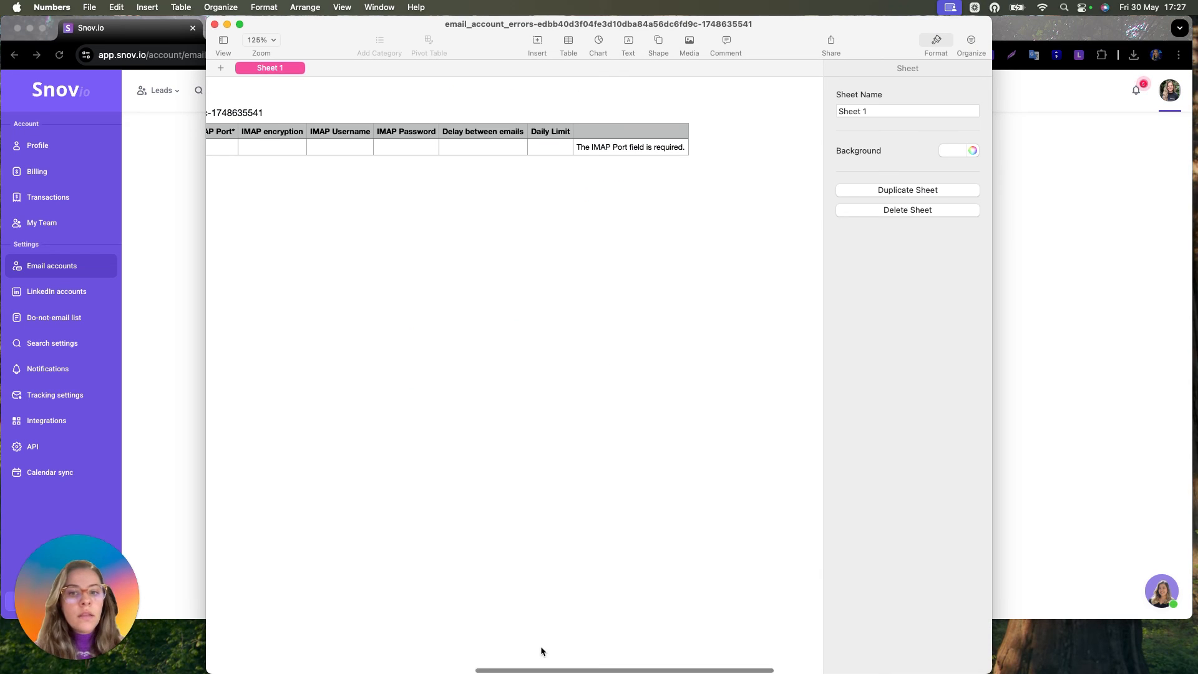